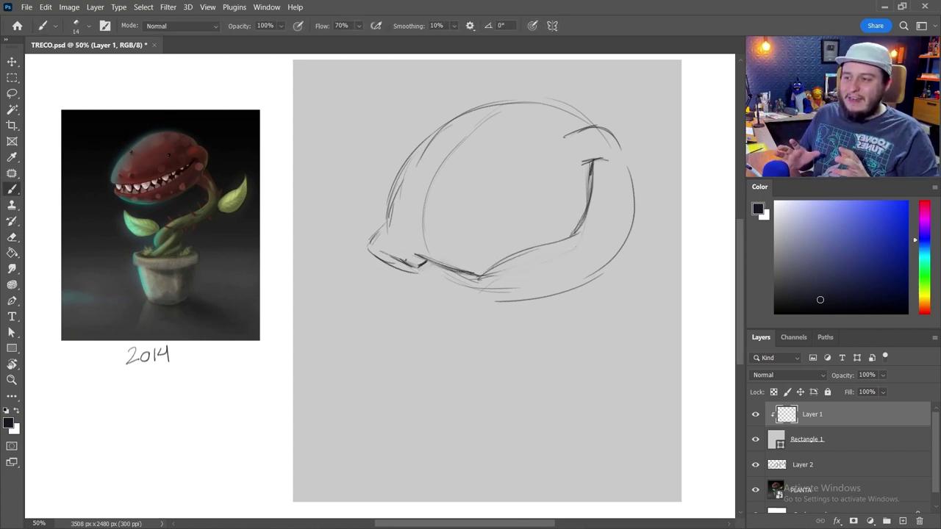
# Sketch the creature's lower jaw and lip lines, plus the crease around the mouth corner.
pyautogui.moveTo(592, 163); pyautogui.dragTo(486, 301)
pyautogui.moveTo(425, 301); pyautogui.dragTo(465, 304)
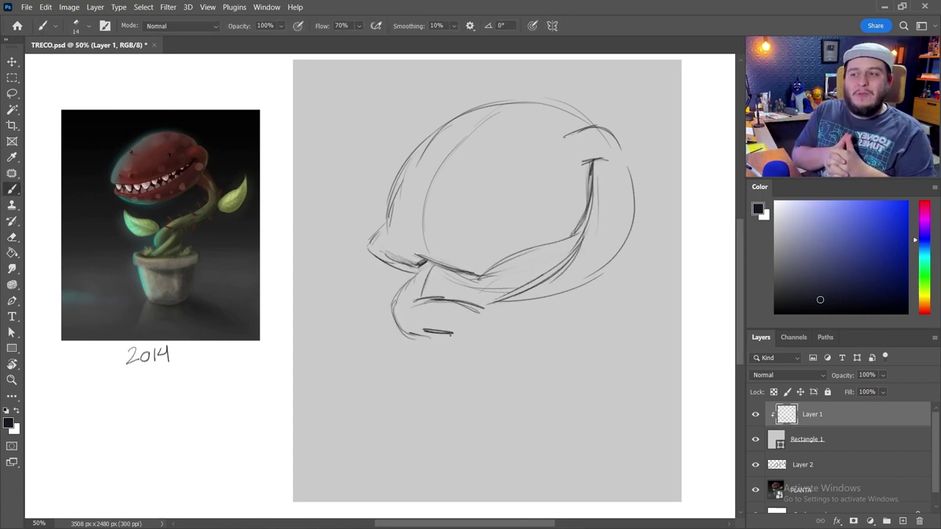
pyautogui.moveTo(556, 156); pyautogui.dragTo(613, 141)
pyautogui.moveTo(583, 181); pyautogui.dragTo(601, 174)
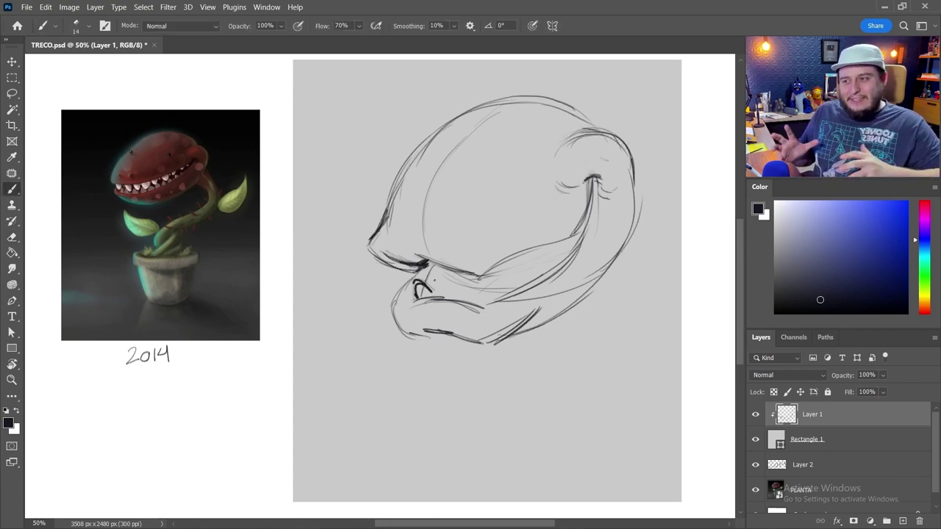
pyautogui.hotkey('ctrl', 'z')
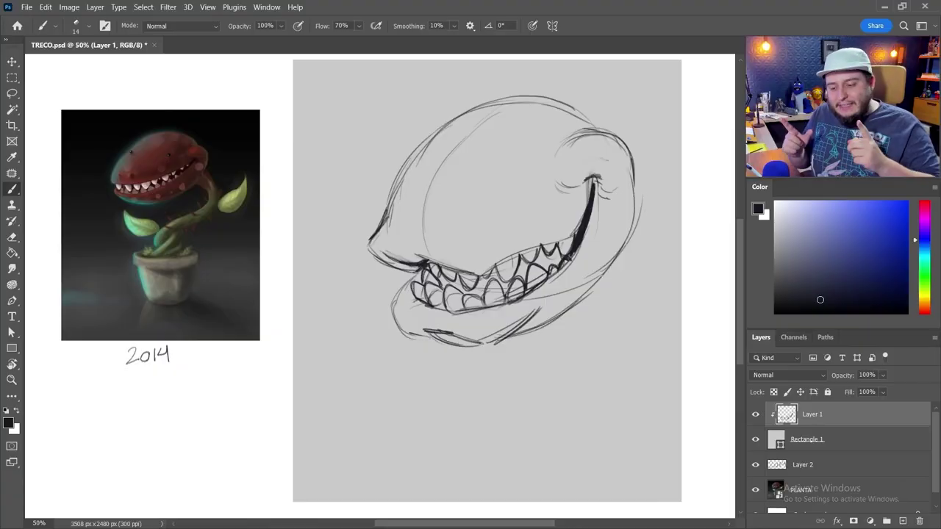
# Scale down the head sketch and rough in the flower pot beneath it.
pyautogui.moveTo(653, 99); pyautogui.dragTo(572, 157)
pyautogui.press('Return')
pyautogui.press('b')
pyautogui.moveTo(442, 394)
pyautogui.mouseDown()
pyautogui.moveTo(532, 393)
pyautogui.moveTo(465, 435)
pyautogui.moveTo(597, 418)
pyautogui.moveTo(467, 469)
pyautogui.mouseUp()
pyautogui.press('e')
pyautogui.press('b')
# Shrink the sketch slightly, move it up, and draw the pot's tapered body with notches along its base.
pyautogui.hotkey('ctrl', 't')
pyautogui.moveTo(622, 94); pyautogui.dragTo(607, 115)
pyautogui.moveTo(499, 236); pyautogui.dragTo(496, 217)
pyautogui.press('Return')
pyautogui.moveTo(460, 397)
pyautogui.mouseDown()
pyautogui.moveTo(476, 439)
pyautogui.moveTo(505, 463)
pyautogui.mouseUp()
pyautogui.moveTo(541, 459); pyautogui.dragTo(558, 457)
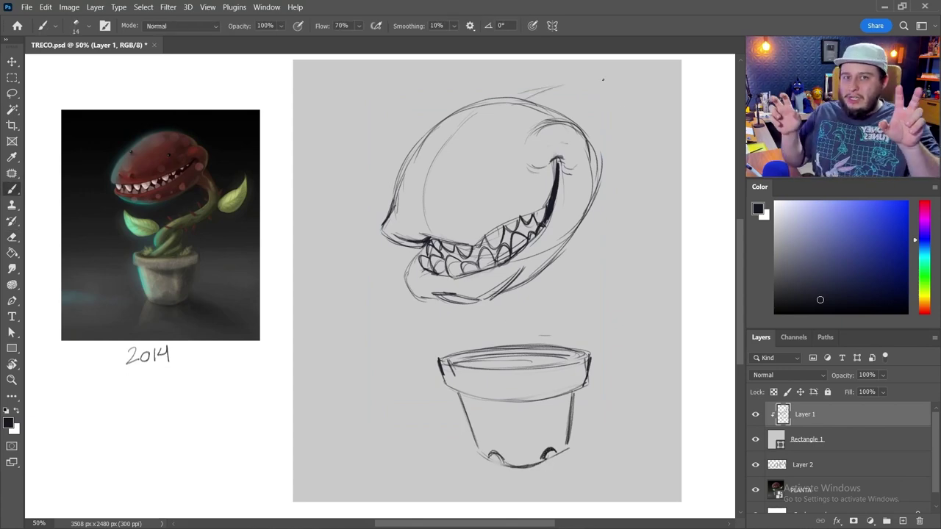
# Scale down the combined head and pot sketch on Layer 1.
pyautogui.hotkey('ctrl', 't')
pyautogui.moveTo(673, 86); pyautogui.dragTo(647, 116)
pyautogui.press('Return')
pyautogui.press('l')
pyautogui.moveTo(483, 92)
pyautogui.mouseDown()
pyautogui.moveTo(444, 343)
pyautogui.moveTo(485, 94)
pyautogui.mouseUp()
pyautogui.press('b')
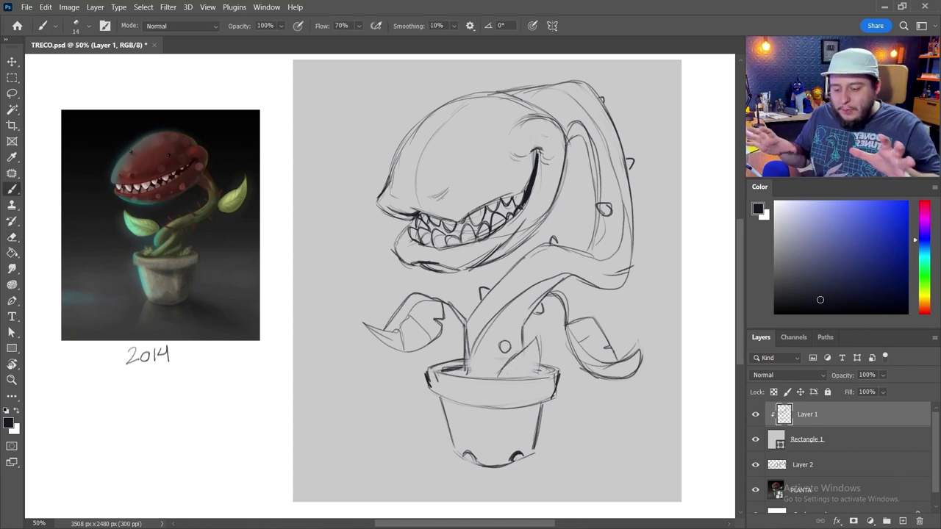
# Erase the rough line where the stem meets the pot and sketch pointed leaves around the stem's base.
pyautogui.press('e')
pyautogui.moveTo(465, 345); pyautogui.dragTo(466, 372)
pyautogui.press('b')
pyautogui.moveTo(463, 344); pyautogui.dragTo(487, 368)
pyautogui.moveTo(486, 368); pyautogui.dragTo(500, 372)
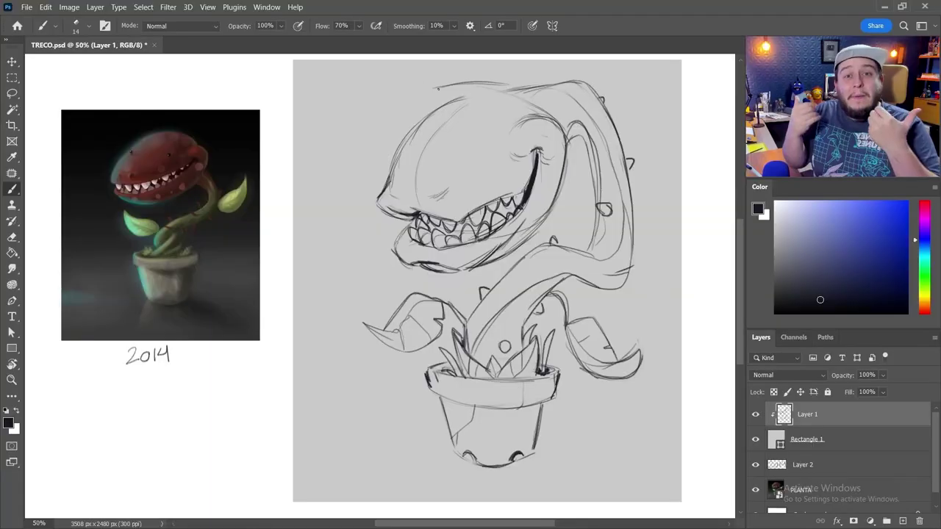
pyautogui.moveTo(422, 134); pyautogui.dragTo(513, 94)
pyautogui.moveTo(456, 113); pyautogui.dragTo(465, 109)
pyautogui.press('e')
pyautogui.moveTo(421, 136); pyautogui.dragTo(478, 100)
pyautogui.press('b')
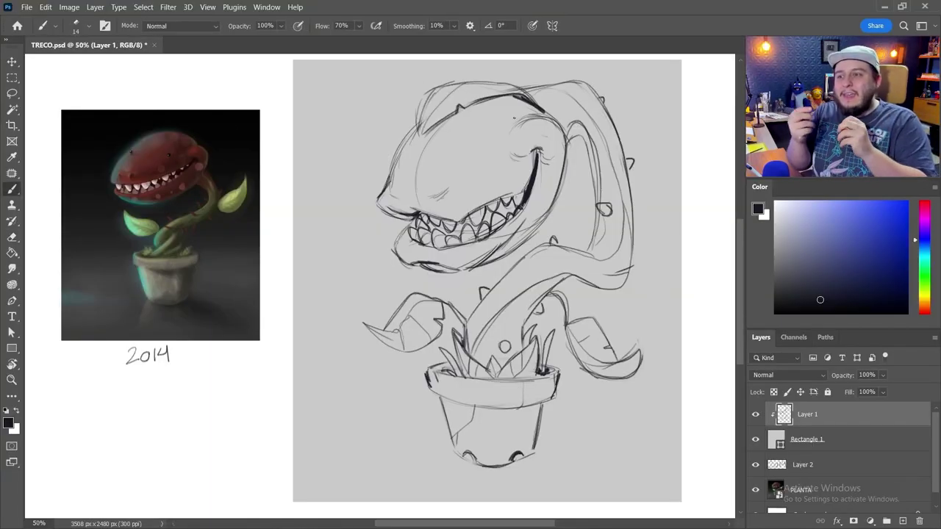
pyautogui.hotkey('ctrl', 'z')
pyautogui.hotkey('ctrl', 'z')
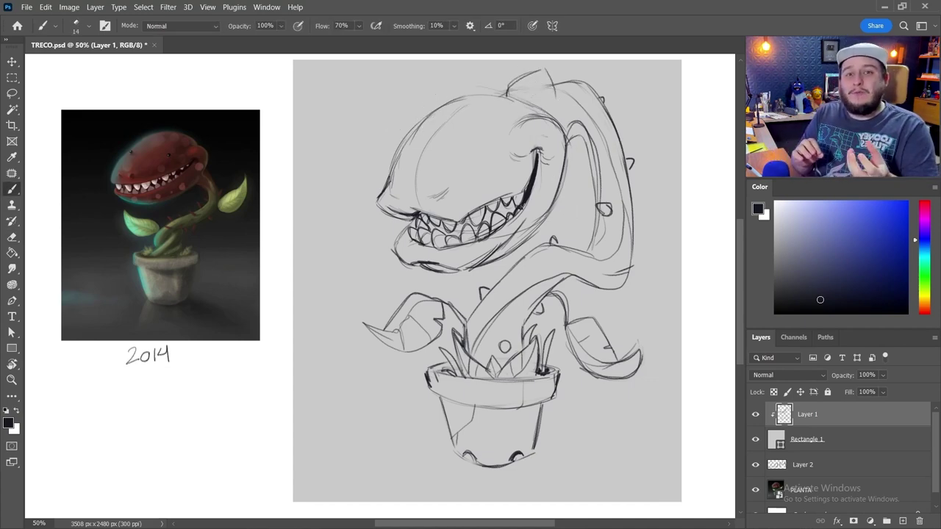
# Sketch the leaves growing behind the head and clean up the stem's outer contour.
pyautogui.press('e')
pyautogui.press('b')
pyautogui.moveTo(553, 111)
pyautogui.mouseDown()
pyautogui.moveTo(604, 133)
pyautogui.moveTo(566, 160)
pyautogui.mouseUp()
pyautogui.press('e')
pyautogui.moveTo(631, 220); pyautogui.dragTo(627, 286)
pyautogui.press('b')
pyautogui.moveTo(567, 161); pyautogui.dragTo(577, 194)
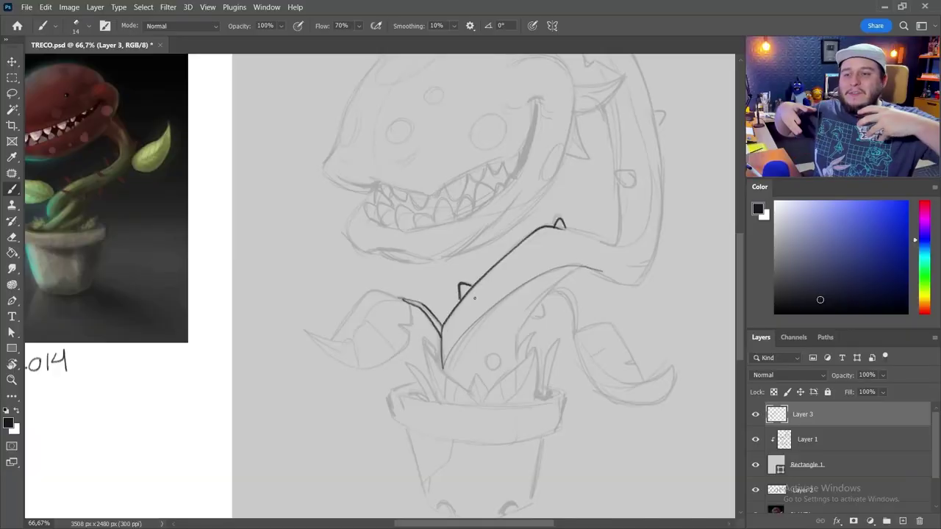
# Ink the lower stem's contours and the pointed leaves growing out of the pot on Layer 3.
pyautogui.moveTo(478, 316); pyautogui.dragTo(629, 285)
pyautogui.moveTo(583, 265)
pyautogui.mouseDown()
pyautogui.moveTo(540, 294)
pyautogui.moveTo(515, 361)
pyautogui.mouseUp()
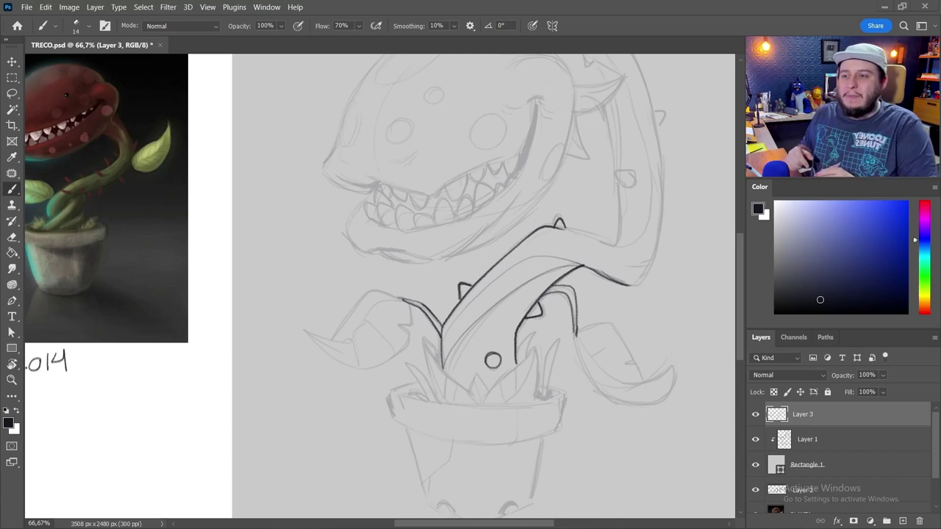
pyautogui.moveTo(486, 403); pyautogui.dragTo(544, 397)
pyautogui.moveTo(513, 403); pyautogui.dragTo(534, 351)
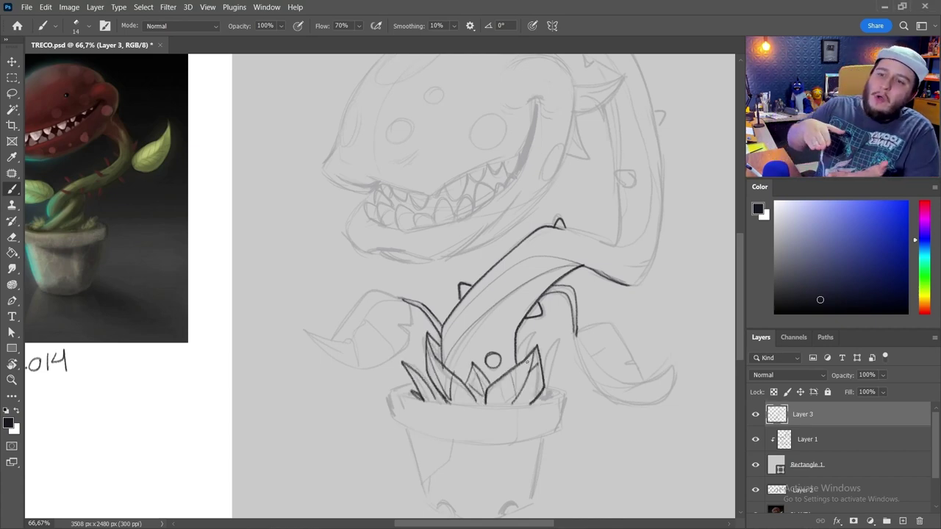
pyautogui.moveTo(525, 344); pyautogui.dragTo(519, 364)
# Ink both contours of the stem's upper bend and its outer thorn.
pyautogui.moveTo(614, 245); pyautogui.dragTo(504, 281)
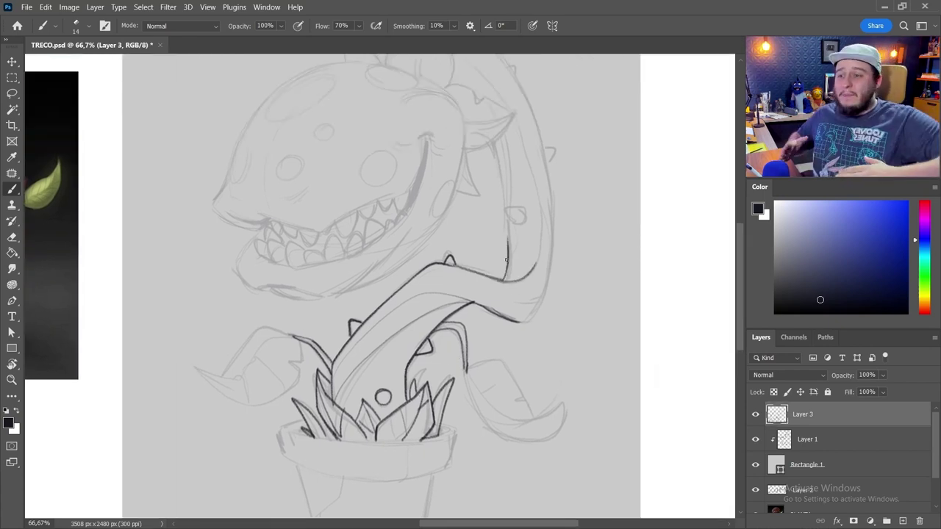
pyautogui.moveTo(492, 148); pyautogui.dragTo(506, 207)
pyautogui.moveTo(543, 144); pyautogui.dragTo(548, 178)
pyautogui.moveTo(502, 306); pyautogui.dragTo(535, 147)
# Ink the pot's rim, including its sloped left and right ends.
pyautogui.moveTo(325, 270); pyautogui.dragTo(341, 267)
pyautogui.moveTo(341, 264)
pyautogui.mouseDown()
pyautogui.moveTo(313, 272)
pyautogui.moveTo(321, 300)
pyautogui.mouseUp()
pyautogui.moveTo(473, 264); pyautogui.dragTo(489, 270)
pyautogui.moveTo(482, 306); pyautogui.dragTo(488, 275)
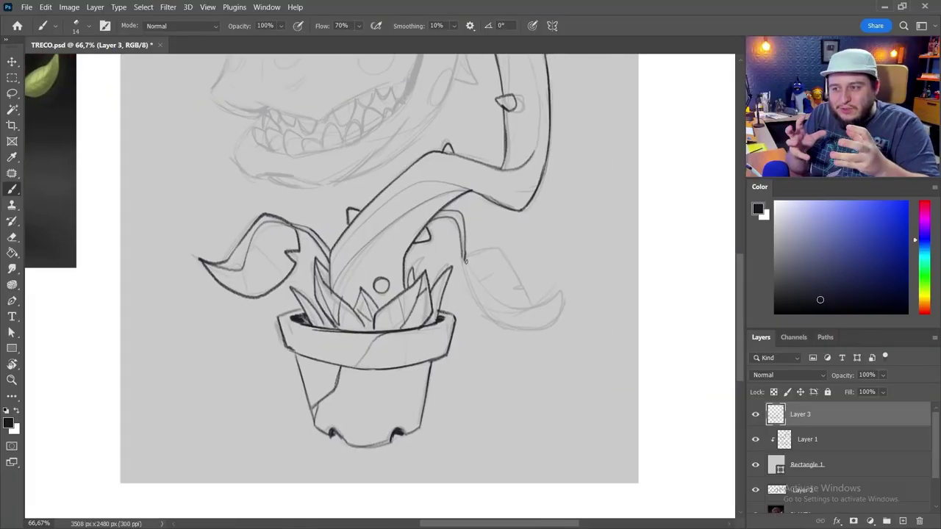
# Ink the outline of the drooping leaf to the right of the pot.
pyautogui.moveTo(466, 299); pyautogui.dragTo(558, 304)
pyautogui.moveTo(465, 252); pyautogui.dragTo(558, 303)
pyautogui.press('e')
pyautogui.rightClick(550, 233)
pyautogui.press('Escape')
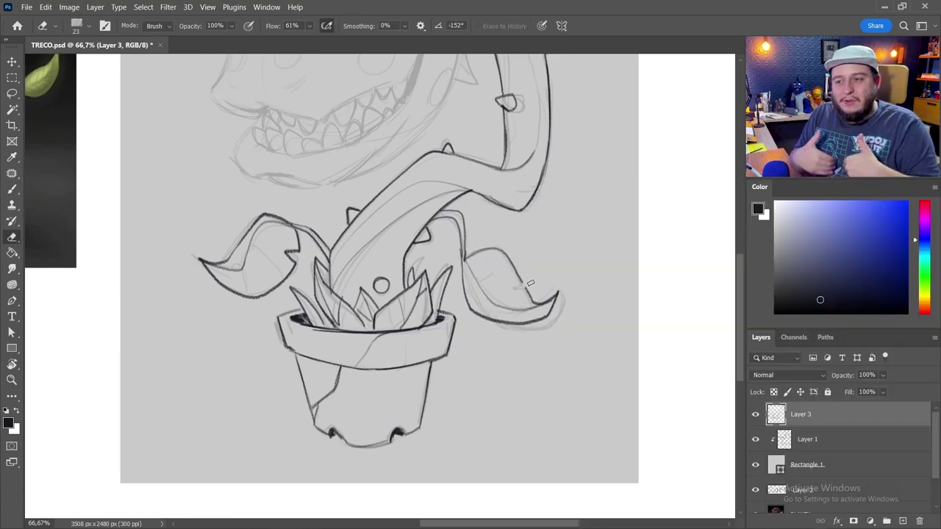
pyautogui.press('b')
# Choose a different brush preset and ink the head's domed outline and the tip of its snout.
pyautogui.moveTo(368, 162); pyautogui.dragTo(399, 320)
pyautogui.rightClick(414, 221)
pyautogui.doubleClick(503, 460)
pyautogui.rightClick(447, 225)
pyautogui.click(646, 459)
pyautogui.press('Return')
pyautogui.moveTo(412, 225); pyautogui.dragTo(535, 219)
pyautogui.moveTo(449, 115); pyautogui.dragTo(580, 124)
pyautogui.moveTo(382, 221); pyautogui.dragTo(591, 128)
pyautogui.moveTo(382, 222); pyautogui.dragTo(366, 234)
# Erase the stray line by the front teeth and redraw the upper lip's edge there.
pyautogui.press('e')
pyautogui.moveTo(404, 263)
pyautogui.mouseDown()
pyautogui.moveTo(383, 255)
pyautogui.moveTo(412, 261)
pyautogui.mouseUp()
pyautogui.press('b')
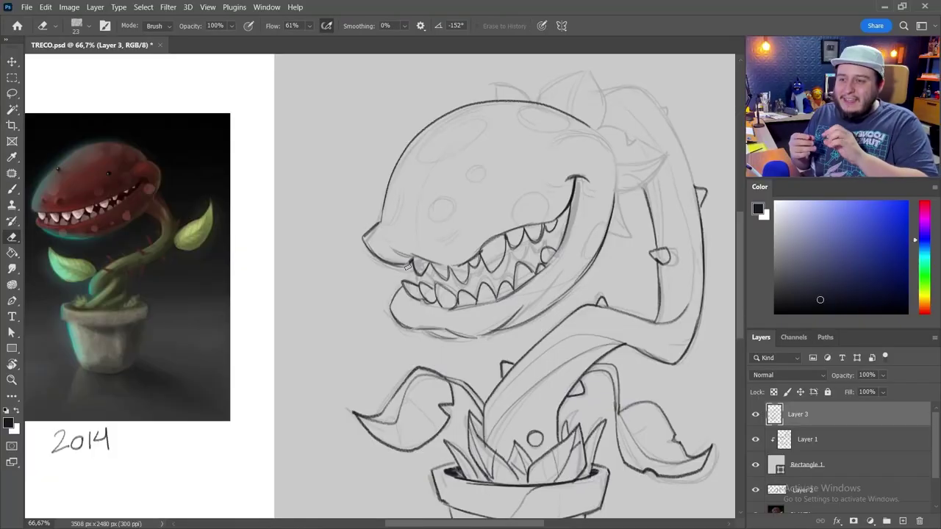
pyautogui.press('b')
pyautogui.moveTo(394, 247); pyautogui.dragTo(410, 271)
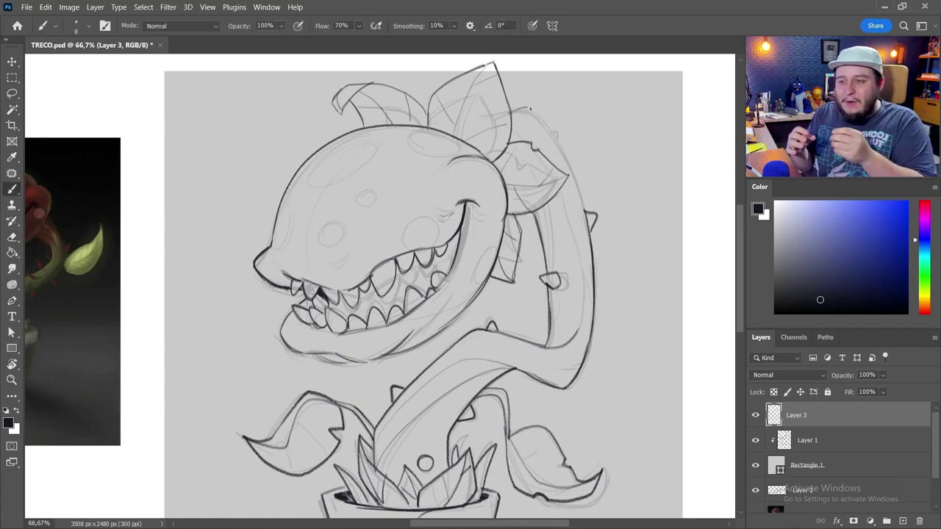
pyautogui.moveTo(370, 350); pyautogui.dragTo(426, 191)
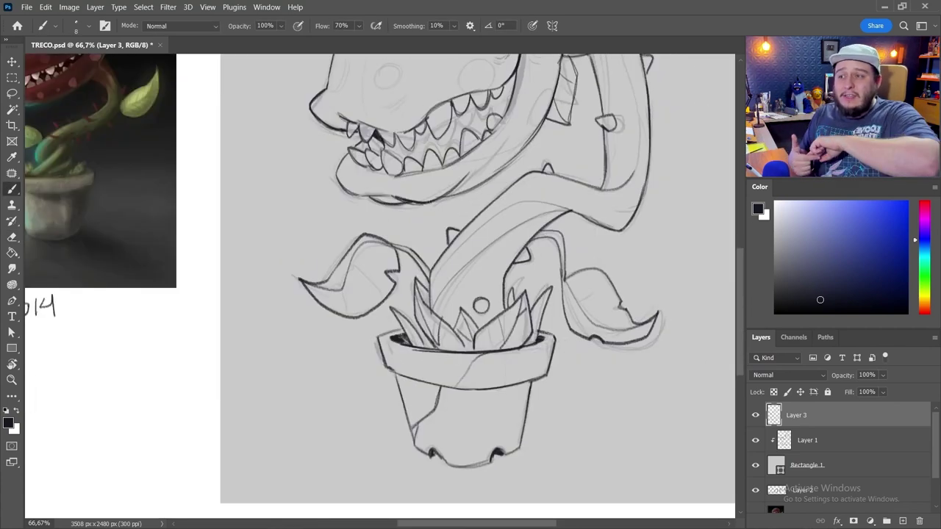
pyautogui.moveTo(563, 375); pyautogui.dragTo(572, 318)
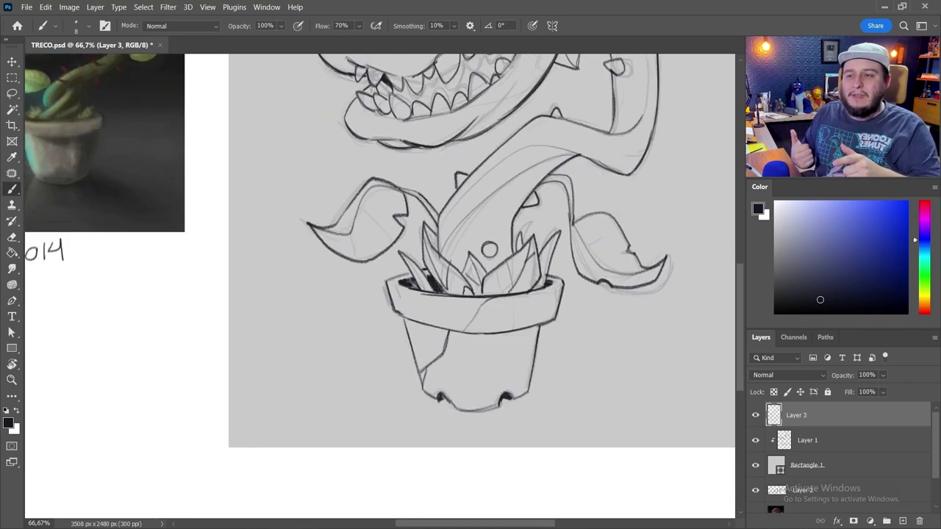
pyautogui.hotkey('ctrl', '-')
pyautogui.hotkey('ctrl', '-')
pyautogui.hotkey('ctrl', '+')
pyautogui.hotkey('ctrl', '+')
pyautogui.press('e')
pyautogui.press('b')
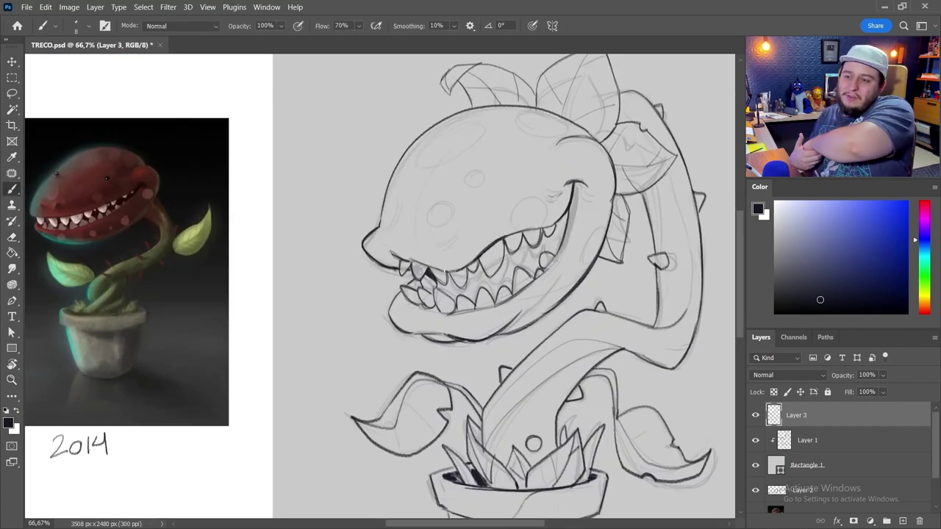
# Check the line art with the rough sketch hidden, and move Layer 3 and Layer 1 down together.
pyautogui.press('z')
pyautogui.keyDown('alt'); pyautogui.click(408, 166); pyautogui.keyUp('alt')
pyautogui.moveTo(412, 169); pyautogui.dragTo(418, 175)
pyautogui.click(757, 441)
pyautogui.click(756, 441)
pyautogui.keyDown('ctrl'); pyautogui.click(816, 441); pyautogui.keyUp('ctrl')
pyautogui.press('v')
pyautogui.moveTo(619, 339); pyautogui.dragTo(620, 357)
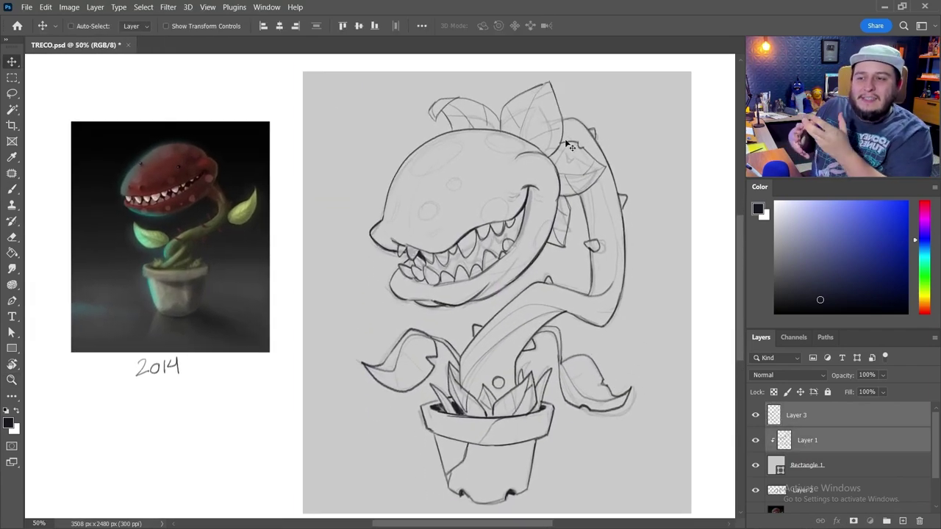
# Stretch the grey Rectangle 1 background slightly upward.
pyautogui.click(807, 466)
pyautogui.hotkey('ctrl', 't')
pyautogui.moveTo(497, 71); pyautogui.dragTo(497, 61)
# Add a new layer and select the empty area around the inked plant with the Magic Wand, adjusting the selection's size.
pyautogui.click(903, 521)
pyautogui.click(798, 443)
pyautogui.press('w')
pyautogui.click(351, 123)
pyautogui.click(798, 417)
pyautogui.click(637, 138)
pyautogui.click(143, 8)
pyautogui.moveTo(242, 187)
pyautogui.click(273, 219)
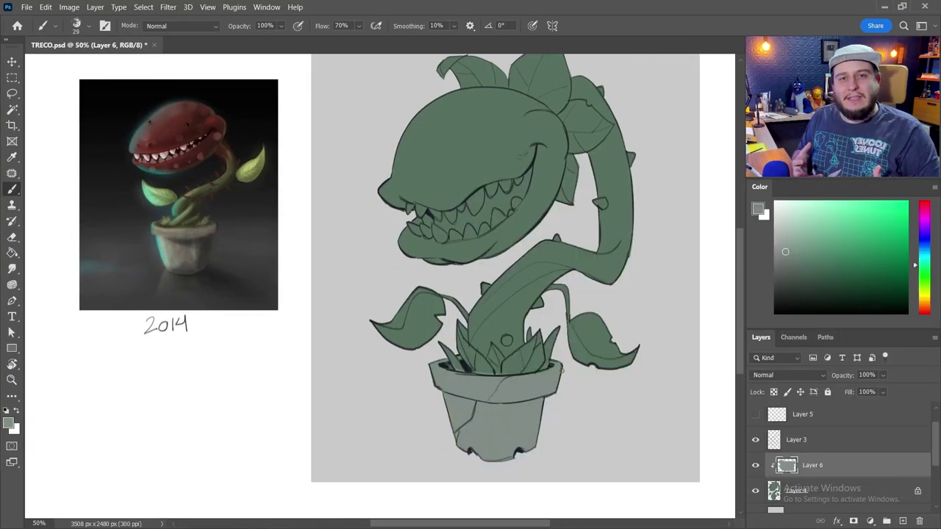
# Paint the pointed leaves in the pot bright green on Layer 7 and move the layer down one place.
pyautogui.press('e')
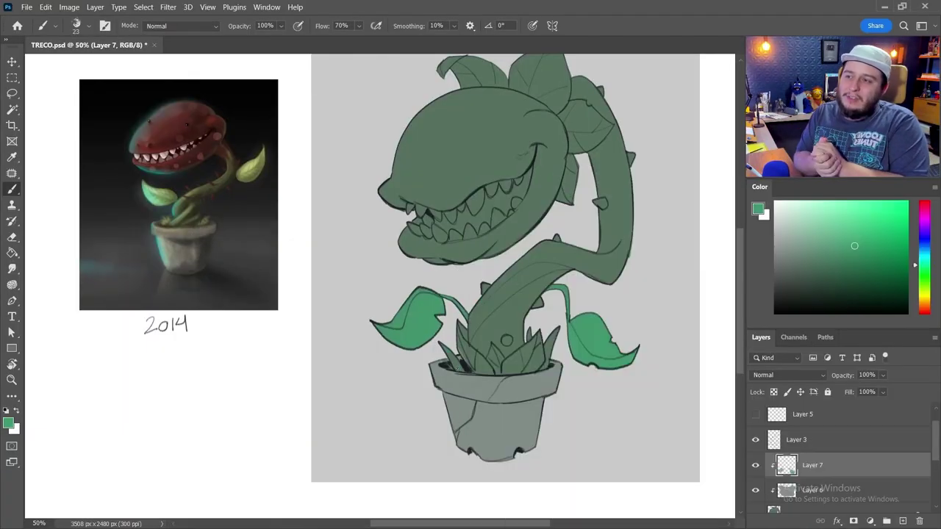
pyautogui.rightClick(465, 361)
pyautogui.moveTo(462, 332); pyautogui.dragTo(492, 374)
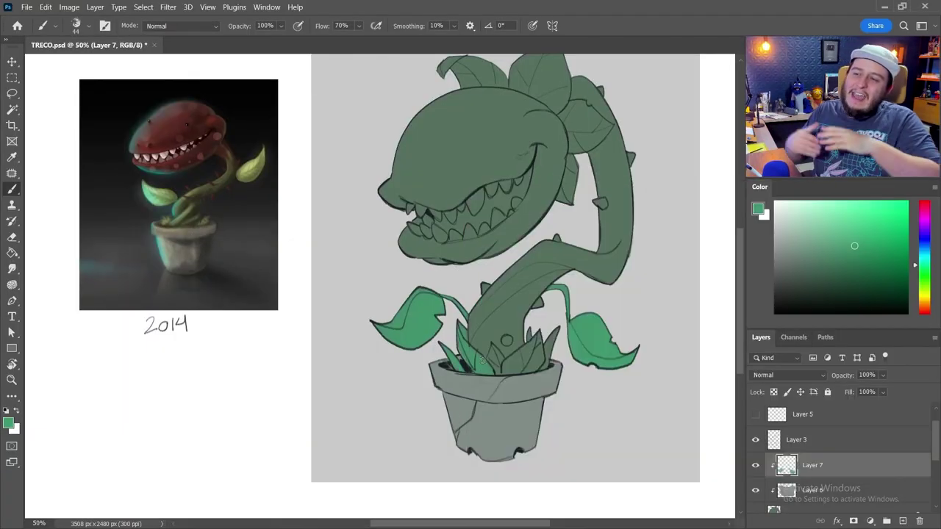
pyautogui.hotkey('ctrl', '[')
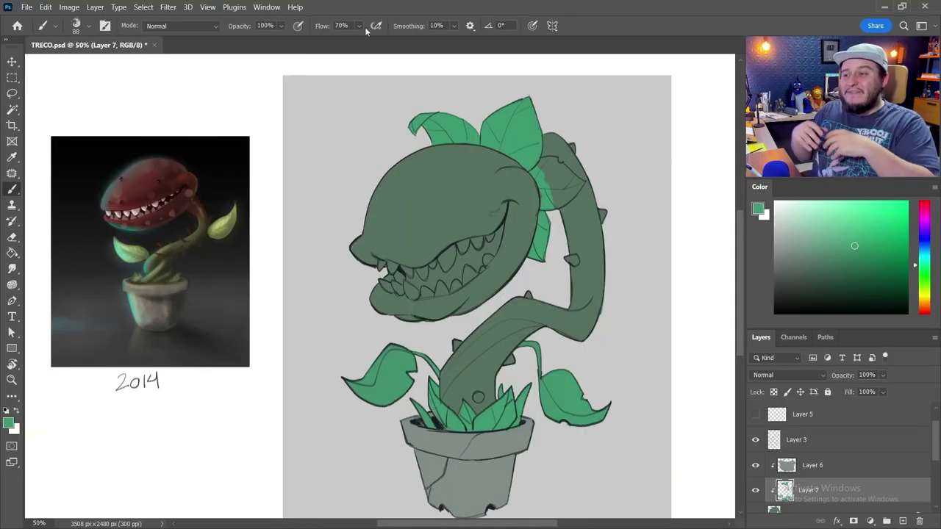
# Paint the leaf between the head and the stem bright green on Layer 7.
pyautogui.rightClick(552, 180)
pyautogui.moveTo(560, 204); pyautogui.dragTo(547, 203)
pyautogui.moveTo(547, 173); pyautogui.dragTo(558, 202)
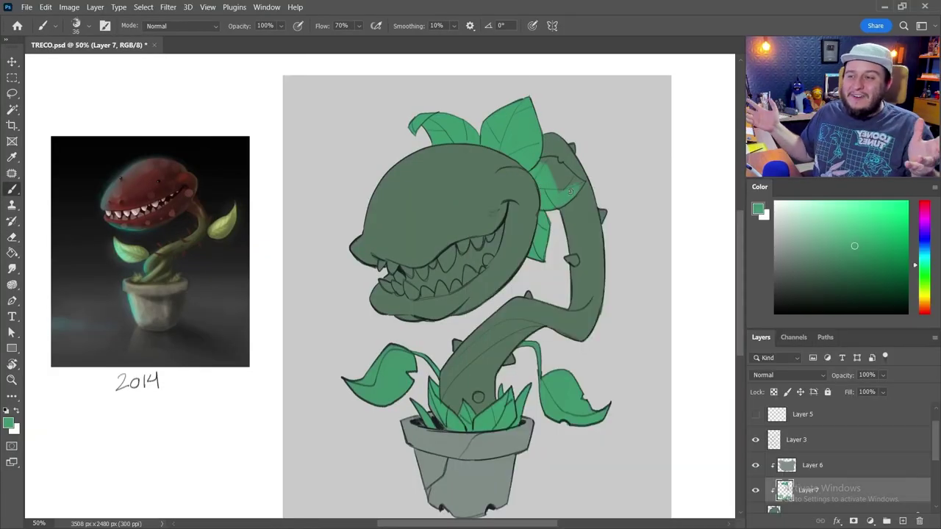
pyautogui.press('e')
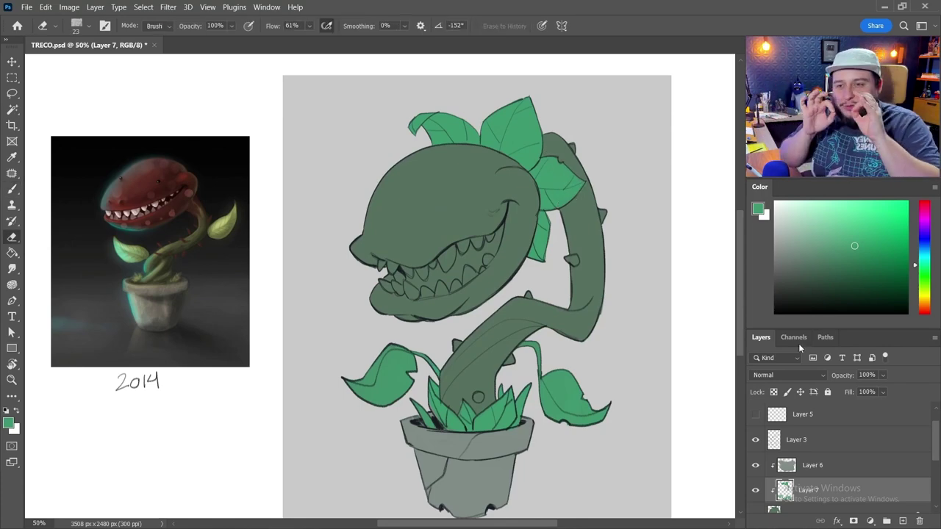
# Paint the teeth pale yellow on a new layer and set the brush flow to 100%.
pyautogui.click(902, 522)
pyautogui.click(925, 297)
pyautogui.click(806, 221)
pyautogui.moveTo(925, 303); pyautogui.dragTo(924, 292)
pyautogui.click(925, 298)
pyautogui.click(814, 214)
pyautogui.press('b')
pyautogui.moveTo(383, 283); pyautogui.dragTo(391, 289)
pyautogui.hotkey('shift', '0')
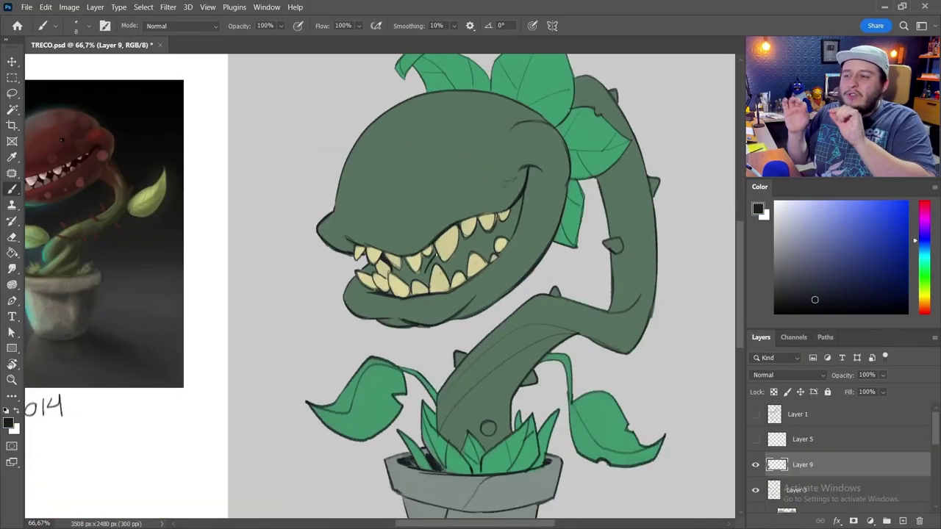
# Fill the dark gap at the corner of the mouth with near-black on Layer 9.
pyautogui.moveTo(512, 238); pyautogui.dragTo(497, 259)
pyautogui.keyDown('ctrl'); pyautogui.keyDown('alt'); pyautogui.click(511, 225); pyautogui.keyUp('alt'); pyautogui.keyUp('ctrl')
pyautogui.keyDown('ctrl'); pyautogui.click(507, 224); pyautogui.keyUp('ctrl')
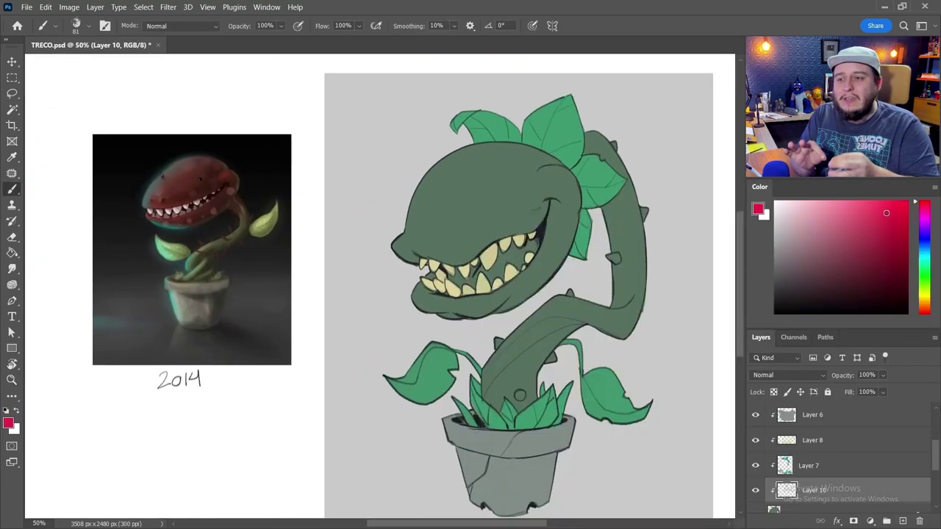
# Paint the plant's head and jaw crimson on Layer 10.
pyautogui.rightClick(611, 260)
pyautogui.moveTo(412, 247)
pyautogui.mouseDown()
pyautogui.moveTo(500, 224)
pyautogui.moveTo(485, 220)
pyautogui.mouseUp()
pyautogui.moveTo(544, 243); pyautogui.dragTo(470, 187)
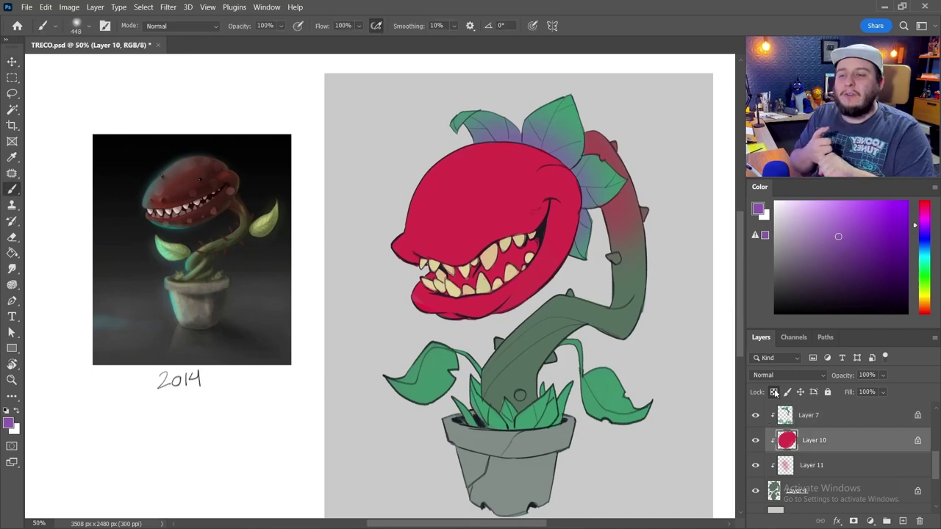
# Try a dark purple shadow on the back of the head, and shade the stem's top purple on Layer 11.
pyautogui.moveTo(548, 143); pyautogui.dragTo(596, 273)
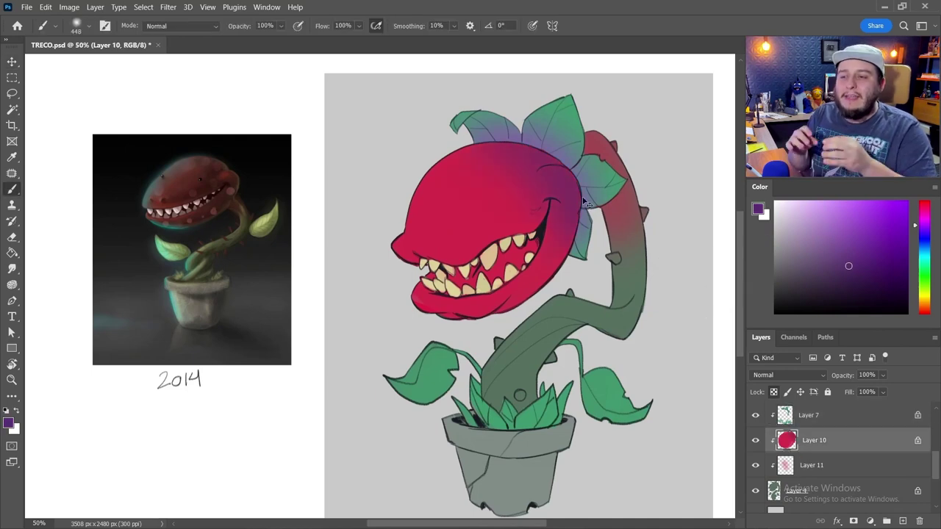
pyautogui.click(804, 469)
pyautogui.moveTo(574, 165); pyautogui.dragTo(616, 177)
# Mix a fresh green and paint it over the lower stem on Layer 11.
pyautogui.keyDown('alt'); pyautogui.click(612, 397); pyautogui.keyUp('alt')
pyautogui.hotkey('ctrl', 'z')
pyautogui.click(925, 282)
pyautogui.click(867, 237)
pyautogui.moveTo(566, 316)
pyautogui.mouseDown()
pyautogui.moveTo(514, 353)
pyautogui.moveTo(625, 268)
pyautogui.moveTo(636, 327)
pyautogui.moveTo(517, 367)
pyautogui.mouseUp()
# Blend a teal green over the stem's bend and its lower section on Layer 11.
pyautogui.click(925, 260)
pyautogui.keyDown('alt'); pyautogui.click(625, 294); pyautogui.keyUp('alt')
pyautogui.click(924, 278)
pyautogui.click(924, 262)
pyautogui.click(865, 228)
pyautogui.moveTo(625, 316); pyautogui.dragTo(611, 227)
pyautogui.moveTo(548, 316); pyautogui.dragTo(514, 379)
# Shade the right-hand drooping leaf with a bluish teal on Layer 7.
pyautogui.click(812, 416)
pyautogui.keyDown('alt'); pyautogui.click(622, 400); pyautogui.keyUp('alt')
pyautogui.click(888, 225)
pyautogui.click(924, 250)
pyautogui.click(875, 235)
pyautogui.moveTo(662, 389); pyautogui.dragTo(625, 434)
# Tint the left-hand leaf yellow-green and touch the lower edge of the right-hand leaf with the same colour.
pyautogui.keyDown('alt'); pyautogui.click(603, 386); pyautogui.keyUp('alt')
pyautogui.click(925, 283)
pyautogui.click(878, 234)
pyautogui.moveTo(400, 423); pyautogui.dragTo(426, 419)
pyautogui.moveTo(599, 430); pyautogui.dragTo(631, 428)
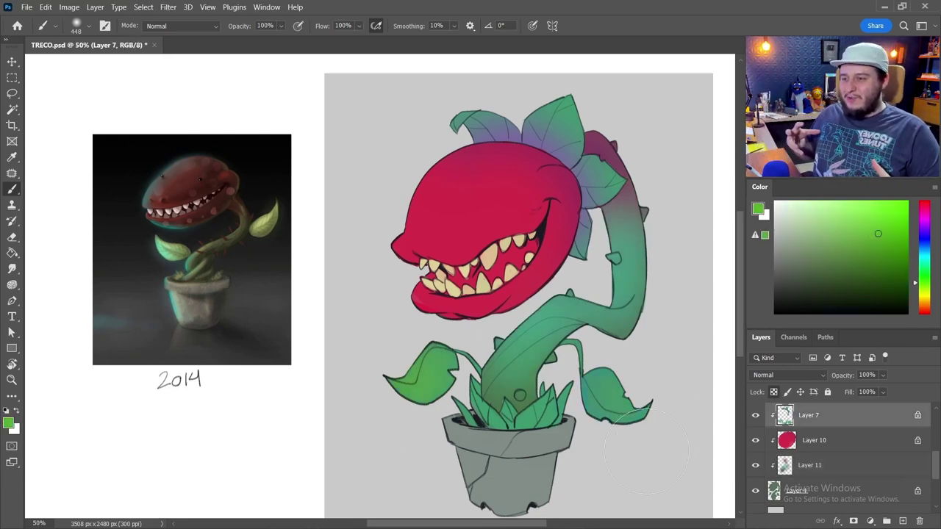
# Tint the small leaves at the pot's rim with bright green and bluish violet, and touch the left drooping leaf with violet on Layer 7.
pyautogui.moveTo(925, 258); pyautogui.dragTo(923, 263)
pyautogui.keyDown('alt'); pyautogui.click(583, 237); pyautogui.keyUp('alt')
pyautogui.moveTo(507, 426); pyautogui.dragTo(507, 408)
pyautogui.moveTo(562, 408); pyautogui.dragTo(567, 377)
pyautogui.rightClick(480, 425)
pyautogui.moveTo(540, 210); pyautogui.dragTo(561, 211)
pyautogui.moveTo(441, 359); pyautogui.dragTo(433, 379)
pyautogui.keyDown('alt'); pyautogui.click(568, 350); pyautogui.keyUp('alt')
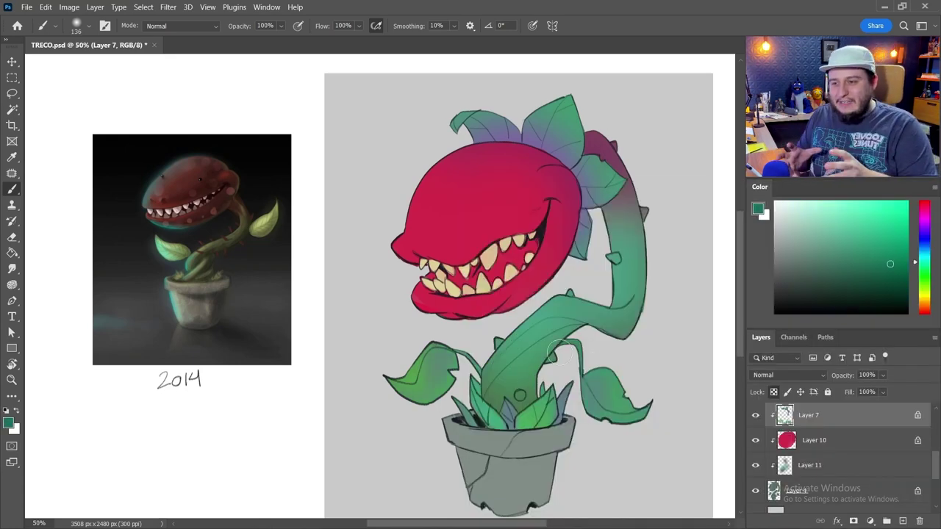
# Repaint the leaves behind the head in a dark teal on Layer 7.
pyautogui.keyDown('alt'); pyautogui.click(581, 234); pyautogui.keyUp('alt')
pyautogui.moveTo(579, 244)
pyautogui.mouseDown()
pyautogui.moveTo(575, 255)
pyautogui.moveTo(580, 223)
pyautogui.moveTo(548, 132)
pyautogui.mouseUp()
pyautogui.click(924, 256)
pyautogui.click(860, 277)
pyautogui.moveTo(507, 131); pyautogui.dragTo(463, 121)
# Paint the inside of the mouth teal on a new Layer 12 above the head colour and clean up its edge.
pyautogui.press('v')
pyautogui.keyDown('ctrl'); pyautogui.click(500, 213); pyautogui.keyUp('ctrl')
pyautogui.click(903, 521)
pyautogui.press('b')
pyautogui.click(844, 214)
pyautogui.moveTo(482, 279)
pyautogui.mouseDown()
pyautogui.moveTo(520, 251)
pyautogui.moveTo(482, 279)
pyautogui.mouseUp()
pyautogui.click(862, 231)
pyautogui.press('e')
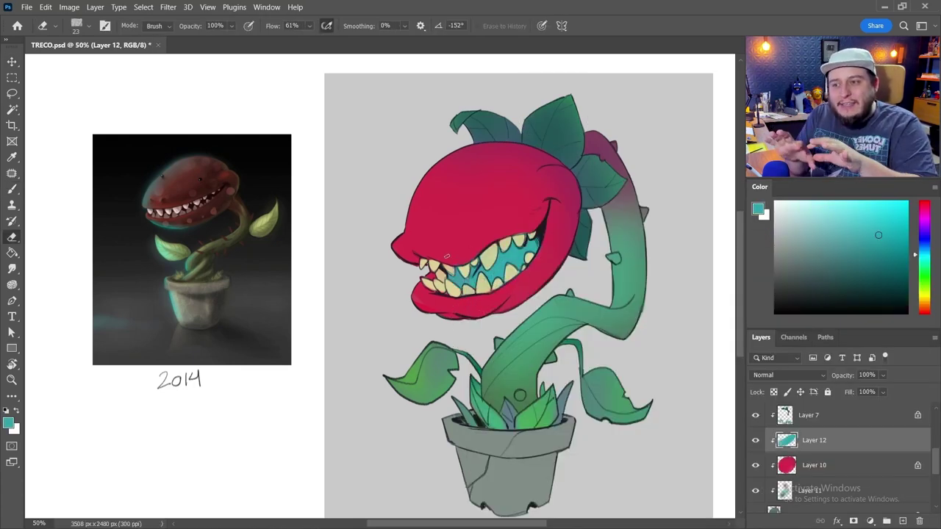
# Lock Layer 12's transparent pixels and shade the mouth interior with a more saturated teal using a soft brush.
pyautogui.press('b')
pyautogui.rightClick(499, 270)
pyautogui.click(510, 367)
pyautogui.click(556, 142)
pyautogui.click(773, 392)
pyautogui.click(908, 237)
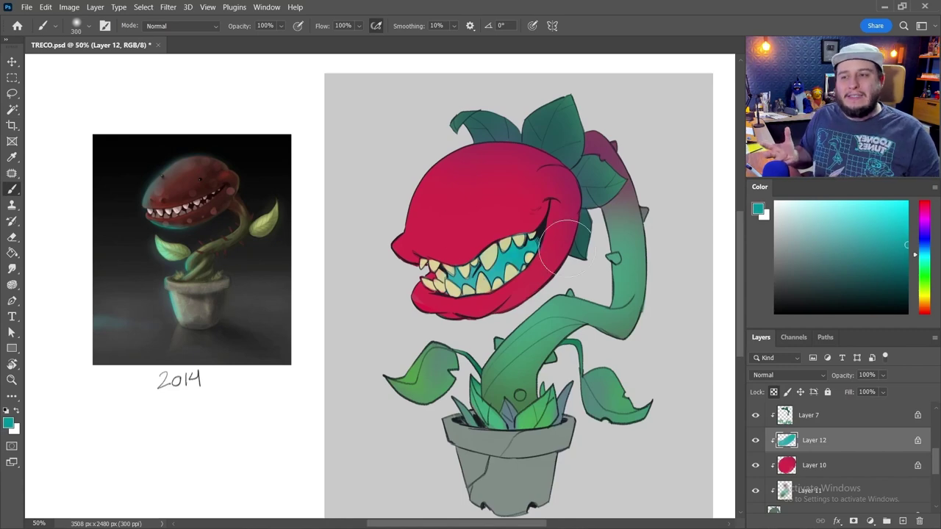
# Paint pale polka dots across the head on a new Layer 13 with the Splerdge brush, and shift their colour to pink.
pyautogui.press('v')
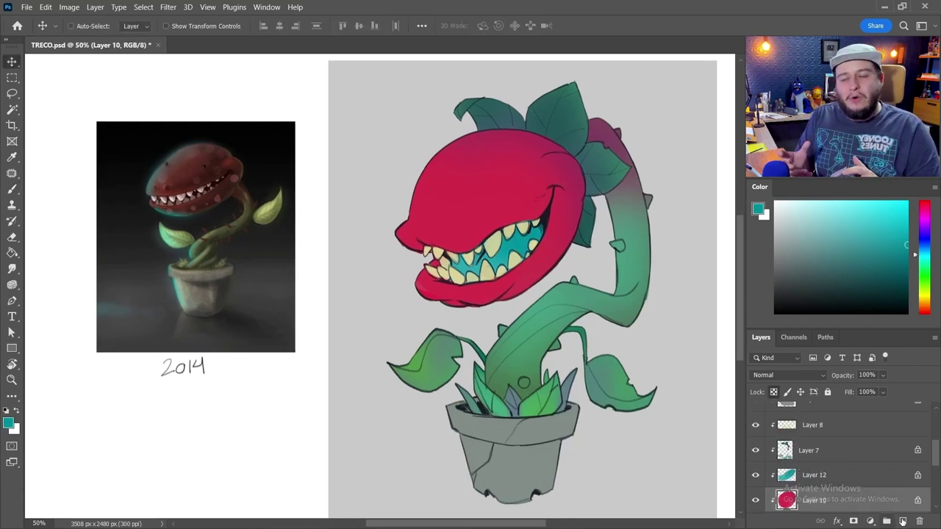
pyautogui.press('b')
pyautogui.rightClick(527, 214)
pyautogui.click(651, 457)
pyautogui.click(925, 270)
pyautogui.rightClick(517, 198)
pyautogui.moveTo(556, 211); pyautogui.dragTo(547, 211)
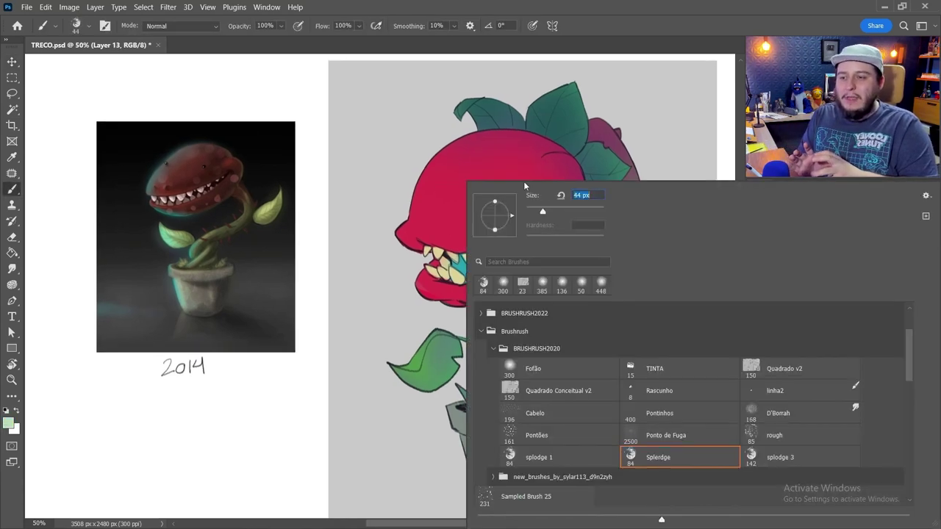
pyautogui.moveTo(422, 183); pyautogui.dragTo(415, 205)
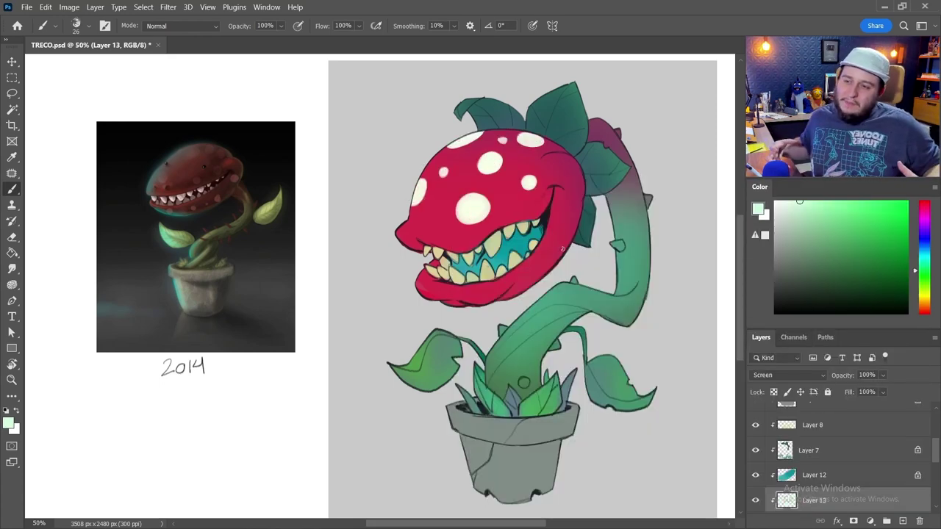
pyautogui.hotkey('ctrl', 'u')
pyautogui.moveTo(739, 275); pyautogui.dragTo(699, 332)
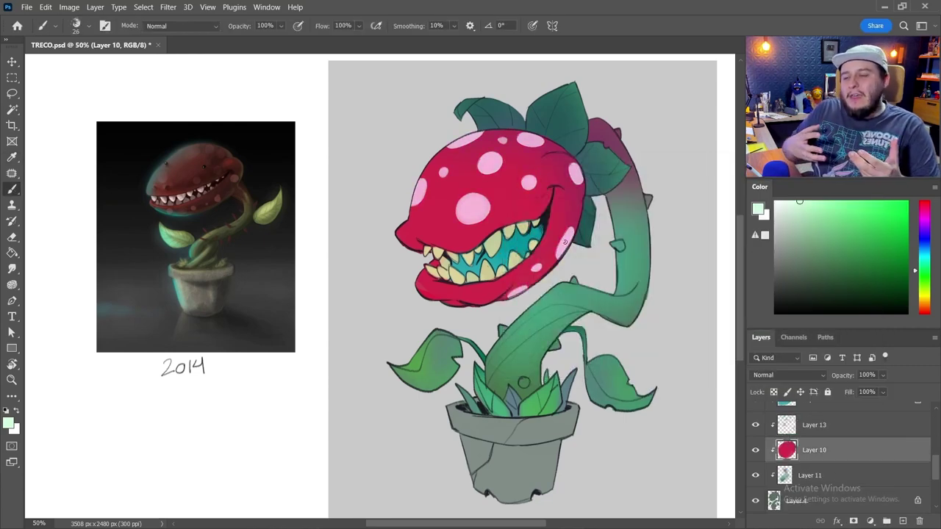
# Warm the tip of the mouth with orange and highlight the upper and lower lips in pink on Layer 10.
pyautogui.click(927, 307)
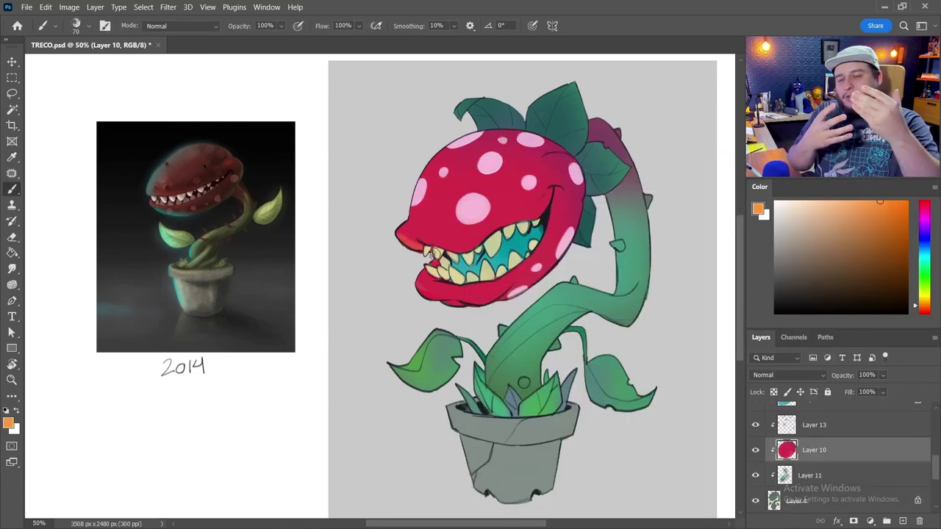
pyautogui.keyDown('alt'); pyautogui.click(403, 243); pyautogui.keyUp('alt')
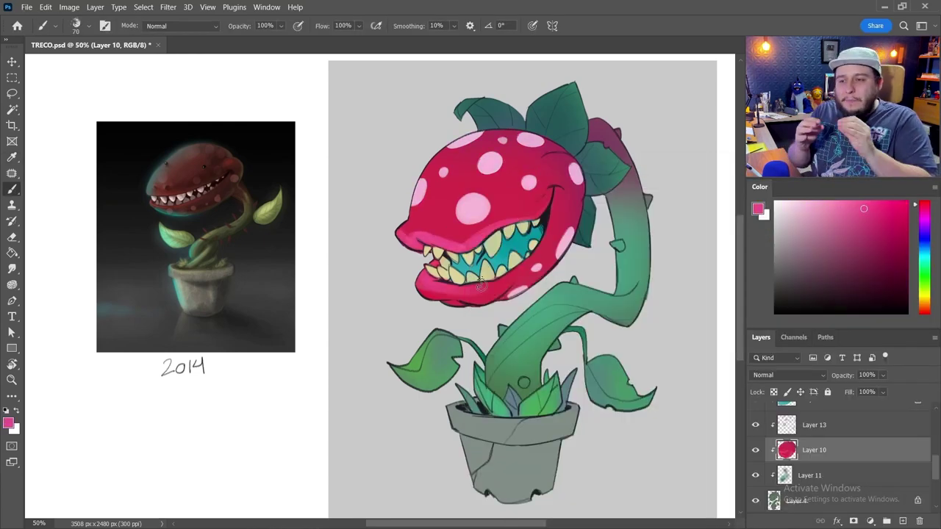
# Paint the stem's thorns in a bright cyan.
pyautogui.keyDown('alt'); pyautogui.click(568, 222); pyautogui.keyUp('alt')
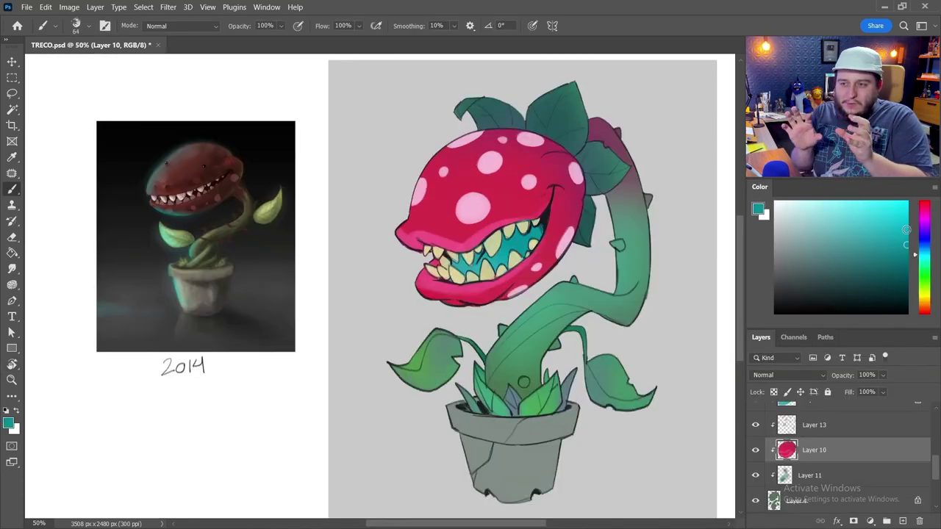
pyautogui.rightClick(465, 176)
pyautogui.press('Escape')
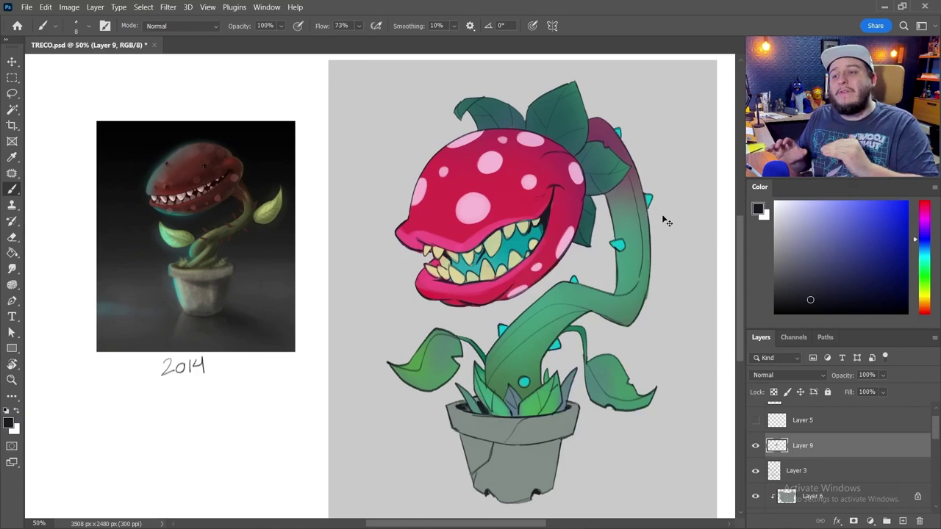
# Draw fine dark vein and texture lines over the stem and leaves on Layer 9.
pyautogui.keyDown('alt'); pyautogui.click(546, 220); pyautogui.keyUp('alt')
pyautogui.rightClick(547, 221)
pyautogui.press('Escape')
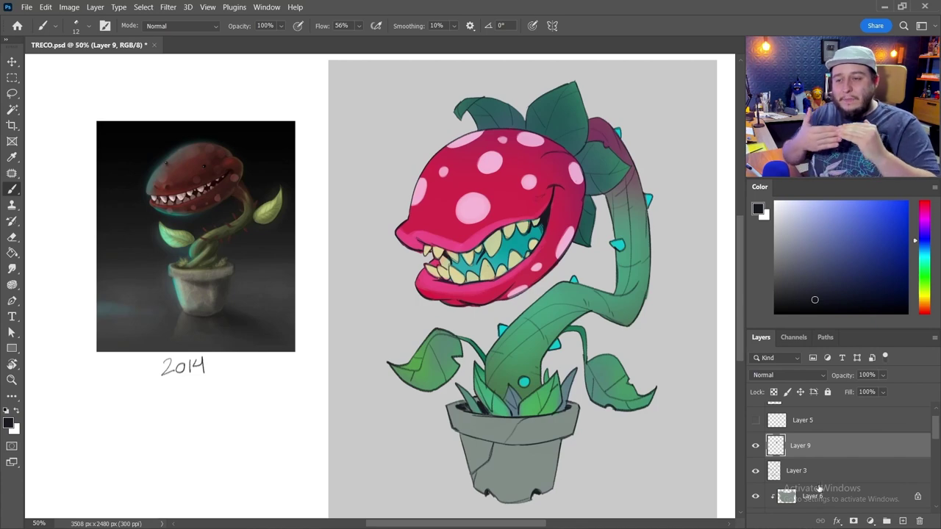
# Lock the transparent pixels of the thorn layer and recolour the thorns with crimson sampled from the head.
pyautogui.keyDown('alt'); pyautogui.click(507, 221); pyautogui.keyUp('alt')
pyautogui.scroll(1, 794, 456)
pyautogui.scroll(-5, 794, 456)
pyautogui.click(814, 465)
pyautogui.press('v')
pyautogui.click(774, 392)
pyautogui.press('b')
pyautogui.keyDown('alt'); pyautogui.click(460, 235); pyautogui.keyUp('alt')
# Colour both drooping leaves crimson on a new Layer 15 masked with the selection of Layer 7.
pyautogui.press('v')
pyautogui.click(903, 521)
pyautogui.keyDown('ctrl'); pyautogui.click(786, 440); pyautogui.keyUp('ctrl')
pyautogui.click(818, 415)
pyautogui.click(853, 522)
pyautogui.press('b')
pyautogui.moveTo(441, 349); pyautogui.dragTo(396, 408)
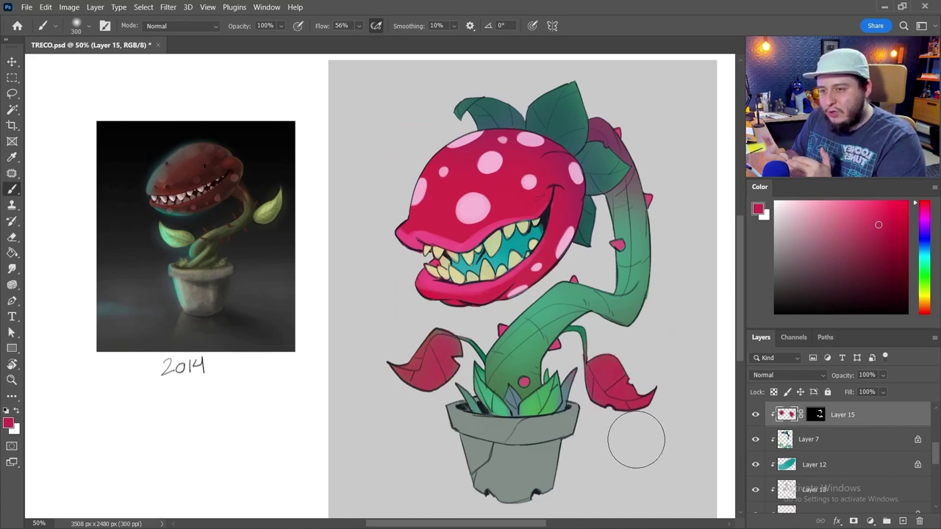
# Tint the line art on Layer 3 with colours sampled from the stem and drooping leaves, with its transparent pixels locked.
pyautogui.scroll(3, 802, 443)
pyautogui.click(802, 440)
pyautogui.keyDown('alt'); pyautogui.click(575, 292); pyautogui.keyUp('alt')
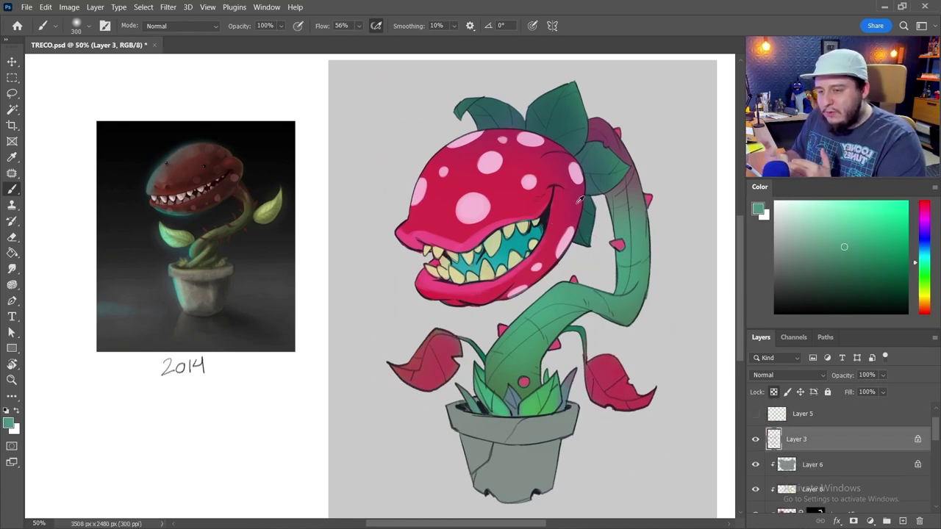
pyautogui.moveTo(478, 412); pyautogui.dragTo(544, 485)
pyautogui.moveTo(596, 393); pyautogui.dragTo(647, 400)
pyautogui.keyDown('alt'); pyautogui.click(611, 367); pyautogui.keyUp('alt')
pyautogui.moveTo(441, 338); pyautogui.dragTo(400, 375)
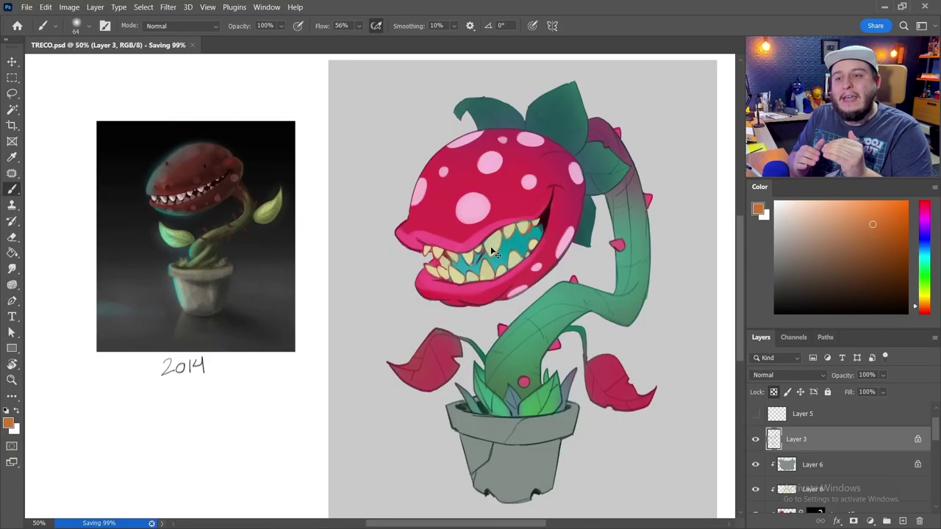
# Group the plant layers and add a new Layer 16 clipped to the group in Multiply mode.
pyautogui.scroll(1, 843, 472)
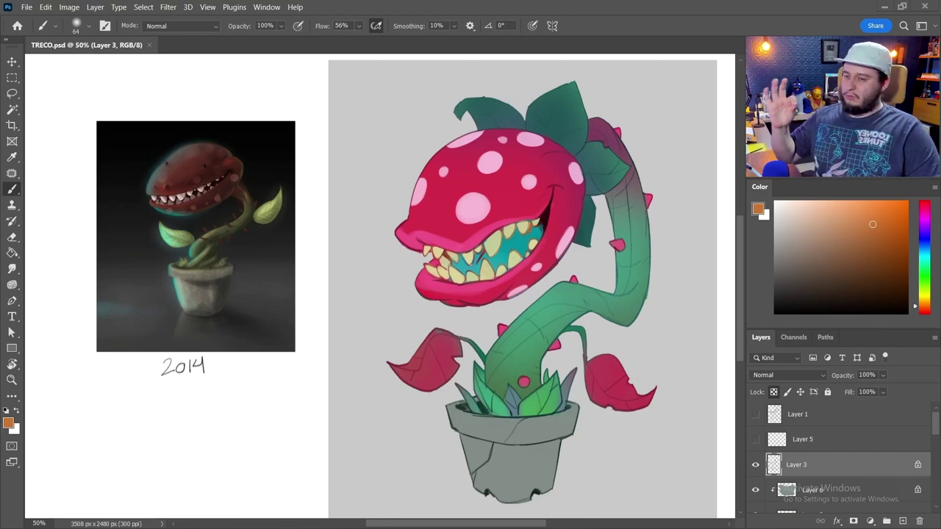
pyautogui.scroll(-10, 838, 477)
pyautogui.hotkey('ctrl', 'g')
pyautogui.click(903, 521)
pyautogui.rightClick(843, 414)
pyautogui.click(756, 265)
# Pick a light purple and shade the back and lower edges of the head on Layer 16.
pyautogui.click(924, 226)
pyautogui.rightClick(588, 221)
pyautogui.moveTo(564, 212); pyautogui.dragTo(584, 212)
pyautogui.hotkey('ctrl', 'z')
pyautogui.click(830, 227)
pyautogui.moveTo(441, 176)
pyautogui.mouseDown()
pyautogui.moveTo(574, 184)
pyautogui.moveTo(557, 212)
pyautogui.moveTo(587, 230)
pyautogui.mouseUp()
# Paint purple shadows on the stem and the leaves behind the head with the Splerdge brush.
pyautogui.rightClick(588, 294)
pyautogui.click(660, 458)
pyautogui.press('Return')
pyautogui.rightClick(588, 191)
pyautogui.moveTo(483, 160); pyautogui.dragTo(477, 160)
pyautogui.moveTo(587, 193); pyautogui.dragTo(581, 168)
pyautogui.press(']')
pyautogui.press(']')
pyautogui.press(']')
pyautogui.press(']')
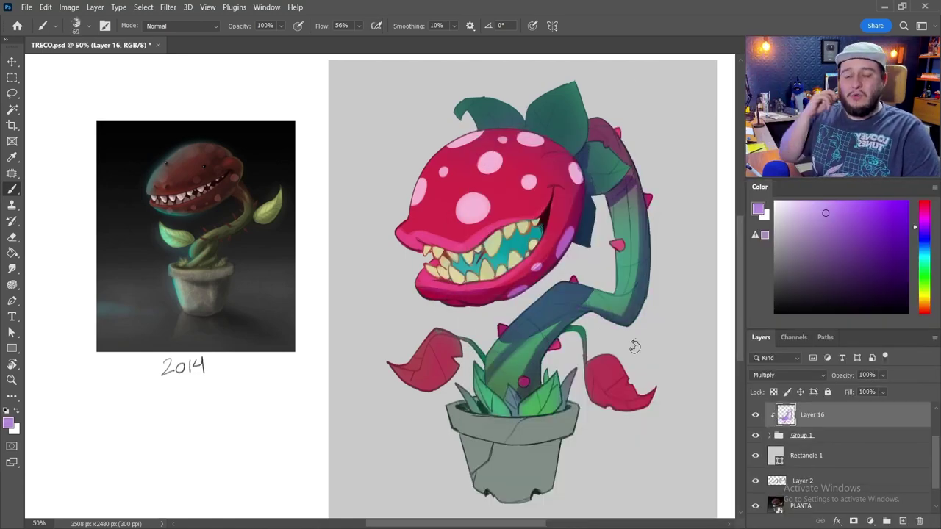
# Shade the pot, the small rim leaves and the remaining plant parts in purple with a smaller brush on Layer 16.
pyautogui.moveTo(557, 428); pyautogui.dragTo(571, 406)
pyautogui.rightClick(562, 412)
pyautogui.moveTo(551, 211); pyautogui.dragTo(546, 211)
pyautogui.moveTo(478, 365); pyautogui.dragTo(504, 405)
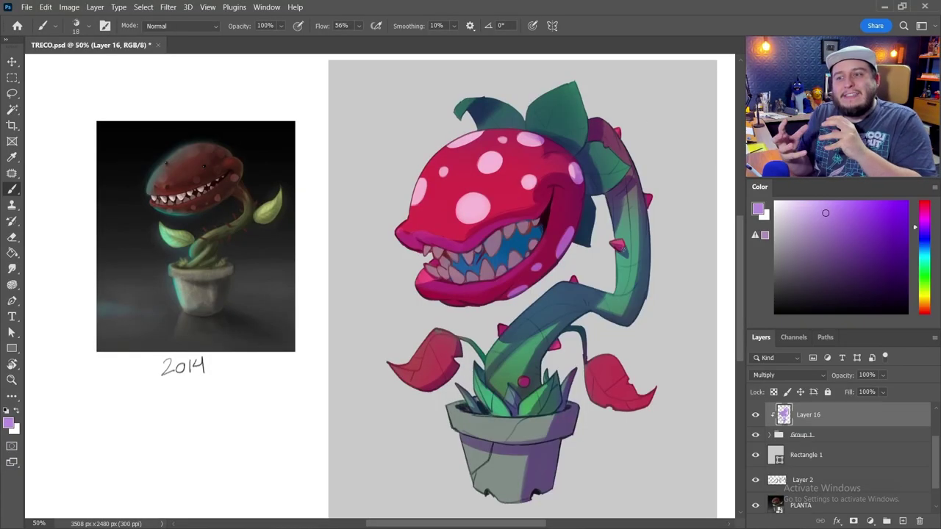
# Extend the purple shadow over the top and back of the head and refine its edge by painting and erasing.
pyautogui.press('e')
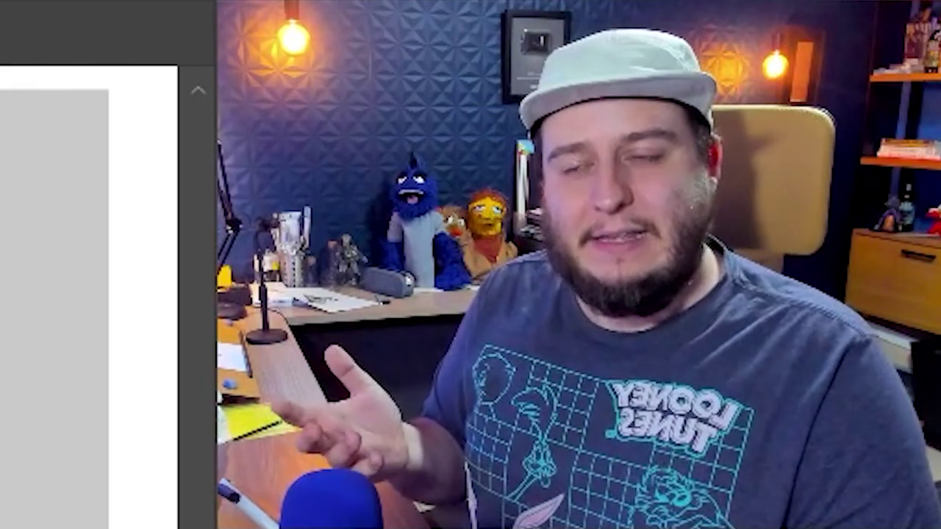
pyautogui.press('b')
pyautogui.press('e')
pyautogui.press('b')
pyautogui.press('r')
pyautogui.moveTo(542, 149); pyautogui.dragTo(211, 163)
pyautogui.press('b')
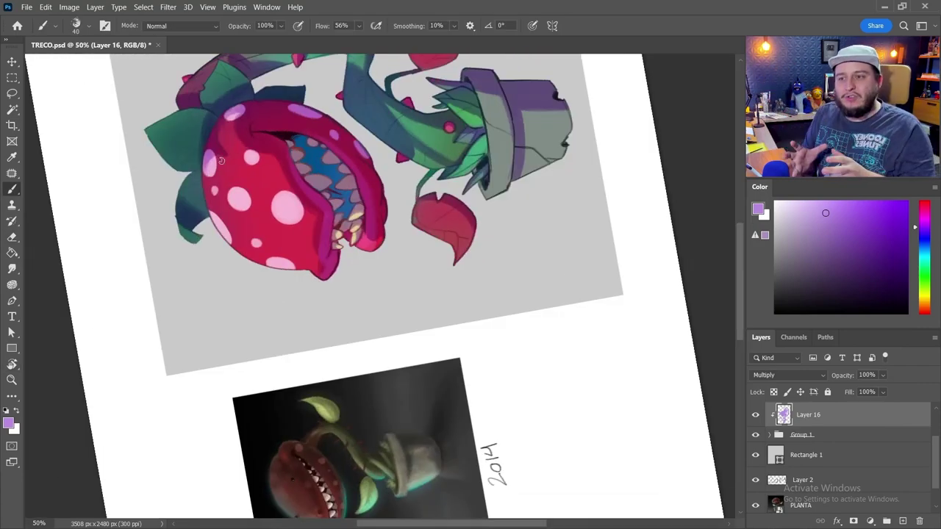
pyautogui.press('r')
pyautogui.press('Escape')
pyautogui.press('e')
pyautogui.rightClick(466, 165)
pyautogui.press('Escape')
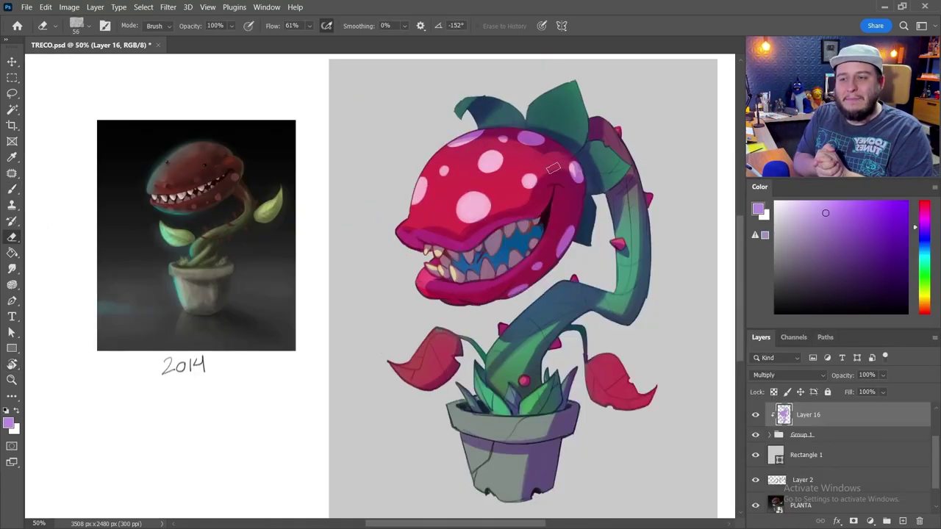
# Lock Layer 16's transparent pixels and lighten the shadow on the pot and its leaves with a paler purple.
pyautogui.press('b')
pyautogui.press('z')
pyautogui.keyDown('alt'); pyautogui.click(564, 311); pyautogui.keyUp('alt')
pyautogui.click(583, 340)
pyautogui.press('b')
pyautogui.rightClick(590, 372)
pyautogui.press('Escape')
pyautogui.click(774, 392)
pyautogui.click(808, 200)
pyautogui.moveTo(548, 401); pyautogui.dragTo(500, 455)
pyautogui.press('z')
pyautogui.keyDown('alt'); pyautogui.click(547, 296); pyautogui.keyUp('alt')
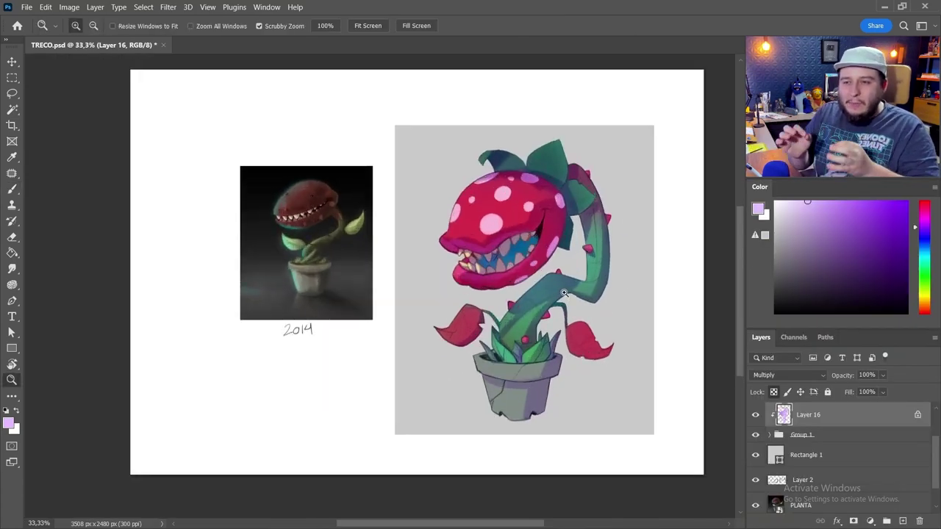
# Add a new Layer 17 clipped above Layer 16, change its blend mode and choose a yellow hue for highlights.
pyautogui.click(561, 293)
pyautogui.click(902, 521)
pyautogui.hotkey('ctrl', 'alt', 'g')
pyautogui.click(788, 375)
pyautogui.click(779, 268)
pyautogui.click(921, 295)
# Try a greyish yellow highlight over the lower part of the plant on Layer 17 with the Splerdge brush.
pyautogui.click(532, 341)
pyautogui.press('b')
pyautogui.rightClick(507, 338)
pyautogui.click(533, 211)
pyautogui.rightClick(507, 338)
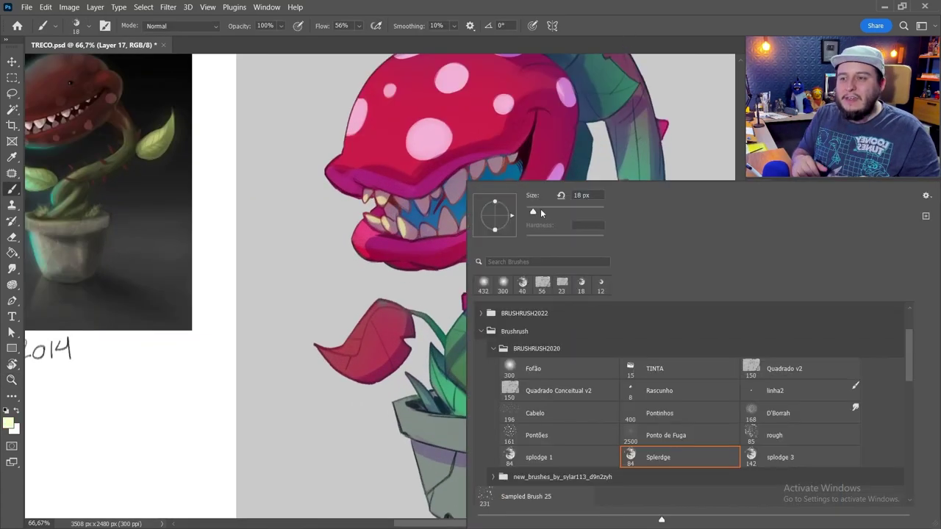
pyautogui.press('Escape')
pyautogui.click(819, 236)
pyautogui.moveTo(455, 370); pyautogui.dragTo(493, 332)
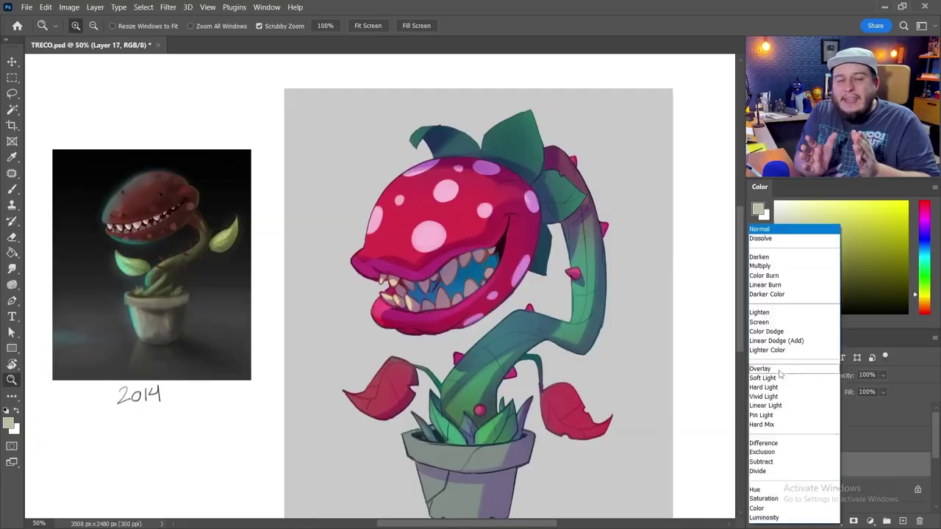
# Set Layer 17 to Color Dodge and paint an orange-red glow along the shadow edges of the head, stem and pot.
pyautogui.press('Return')
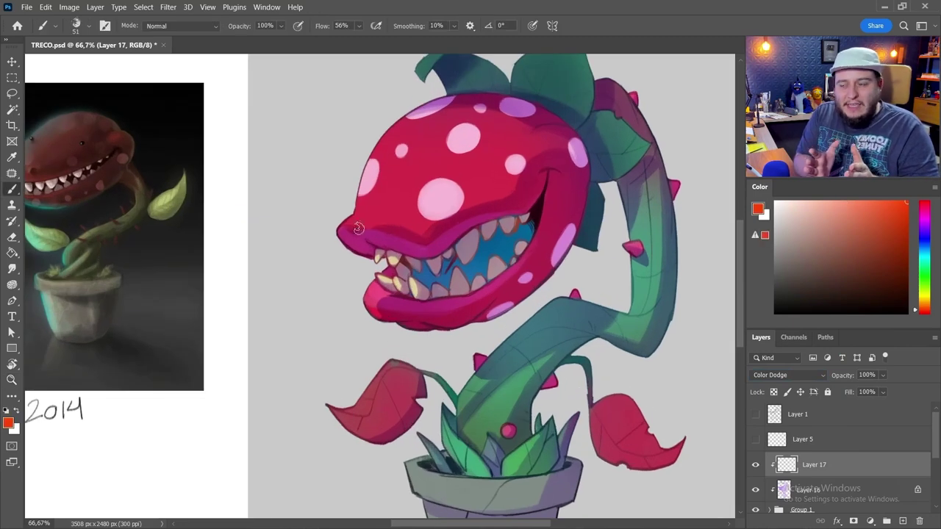
pyautogui.moveTo(383, 319); pyautogui.dragTo(379, 309)
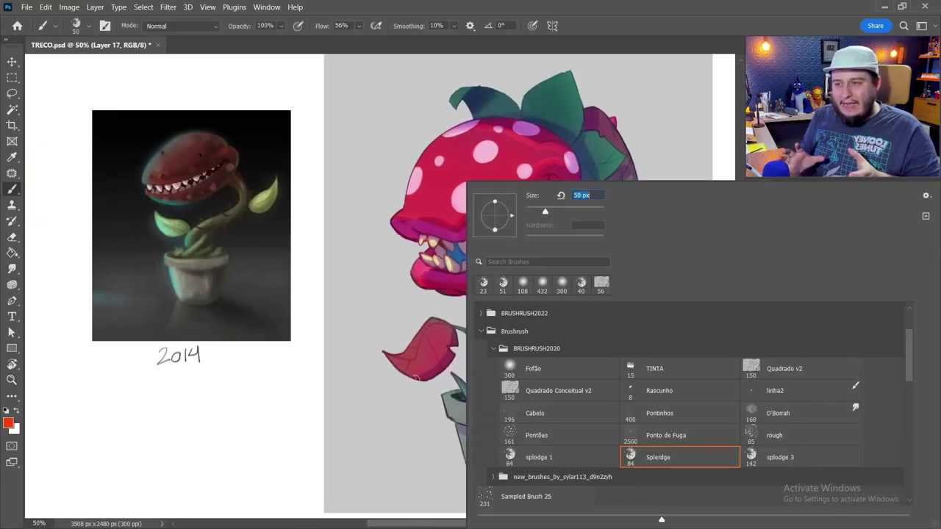
pyautogui.press('Escape')
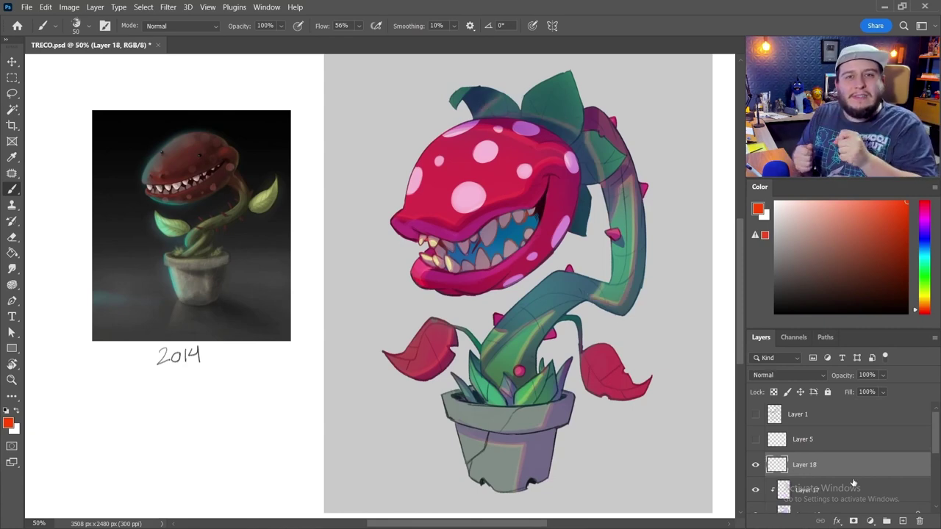
# Clip the empty Layer 18 to the layer below and pick a near-white colour.
pyautogui.keyDown('alt'); pyautogui.click(856, 477); pyautogui.keyUp('alt')
pyautogui.click(786, 201)
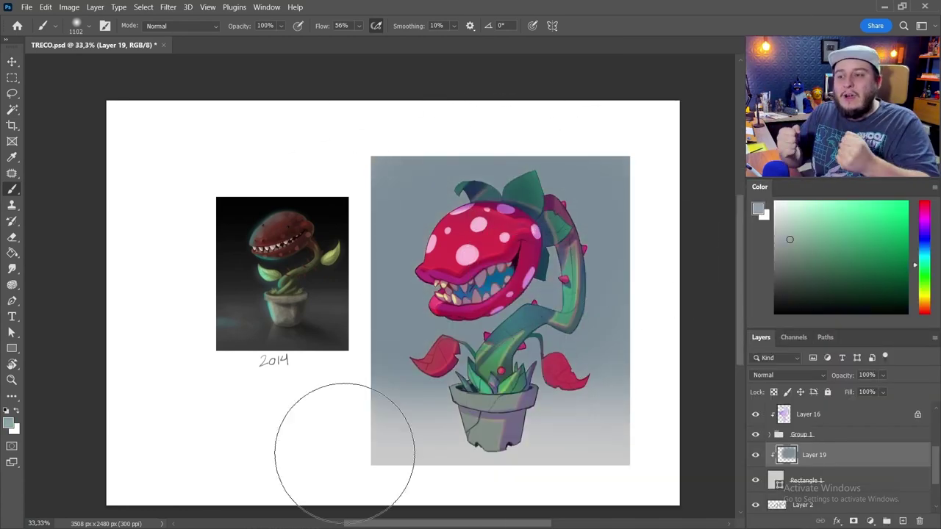
# Paint the lower part of the backdrop pale green on Layer 19 and blend it into the blue-grey above.
pyautogui.click(796, 210)
pyautogui.moveTo(625, 459); pyautogui.dragTo(375, 458)
pyautogui.keyDown('alt'); pyautogui.click(403, 383); pyautogui.keyUp('alt')
pyautogui.moveTo(403, 383); pyautogui.dragTo(611, 375)
# Brush soft teal light over the leaves behind the head on Layer 20.
pyautogui.press('z')
pyautogui.click(519, 392)
pyautogui.press('v')
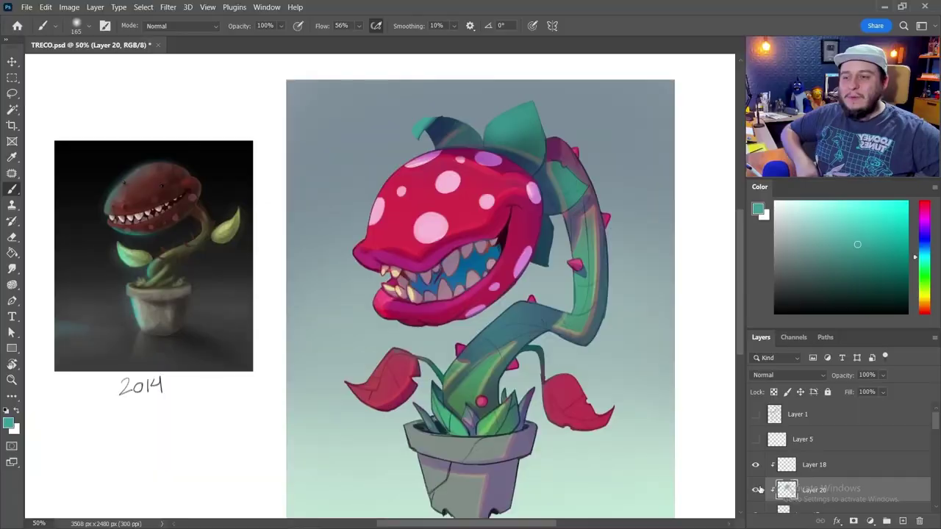
# Paint a near-white rim light down the outer edge of the upper stem on Layer 18 with the Splerdge brush at 18 px.
pyautogui.click(816, 465)
pyautogui.click(826, 488)
pyautogui.click(816, 464)
pyautogui.click(789, 202)
pyautogui.rightClick(470, 221)
pyautogui.click(658, 456)
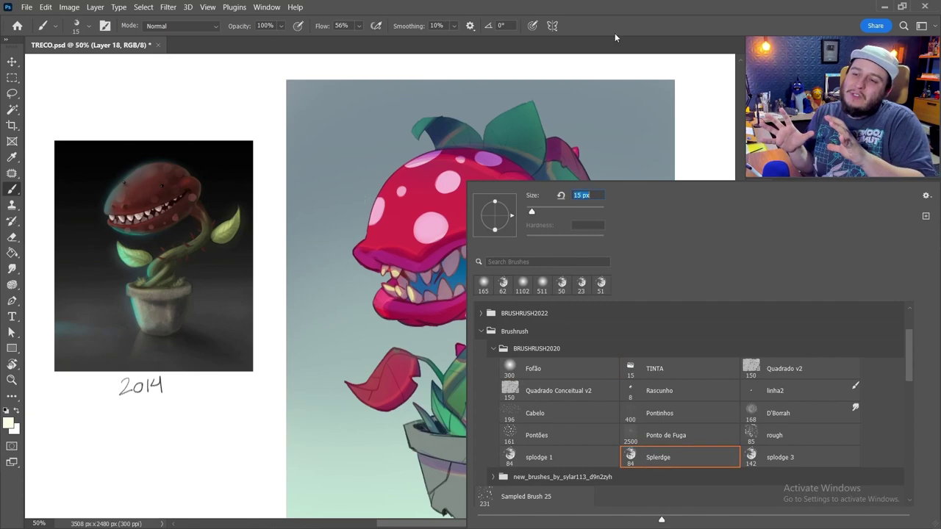
pyautogui.rightClick(471, 221)
pyautogui.moveTo(540, 211); pyautogui.dragTo(534, 212)
pyautogui.moveTo(580, 130); pyautogui.dragTo(582, 139)
pyautogui.moveTo(615, 197); pyautogui.dragTo(609, 208)
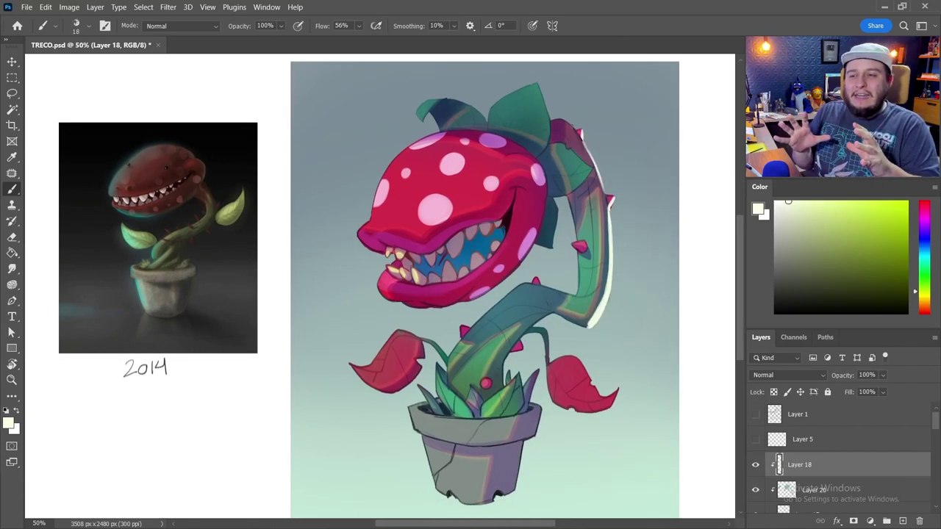
# Extend the near-white rim light along the lower stem, the leaves at its base and the pot rim, trimming it with the eraser.
pyautogui.press('r')
pyautogui.moveTo(595, 243); pyautogui.dragTo(545, 279)
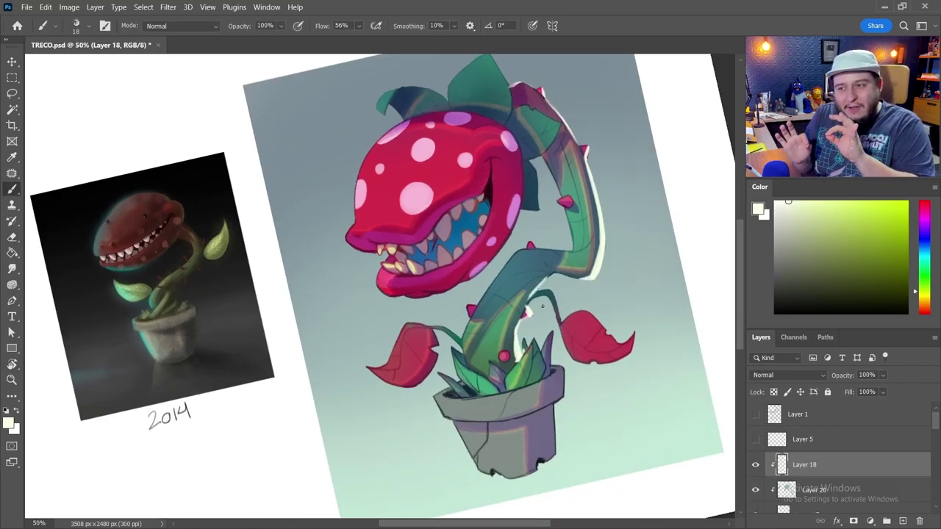
pyautogui.press('e')
pyautogui.press('b')
pyautogui.press('e')
pyautogui.moveTo(599, 377)
pyautogui.mouseDown()
pyautogui.moveTo(578, 340)
pyautogui.moveTo(565, 374)
pyautogui.mouseUp()
pyautogui.press('r')
pyautogui.press('b')
pyautogui.press('e')
pyautogui.press('b')
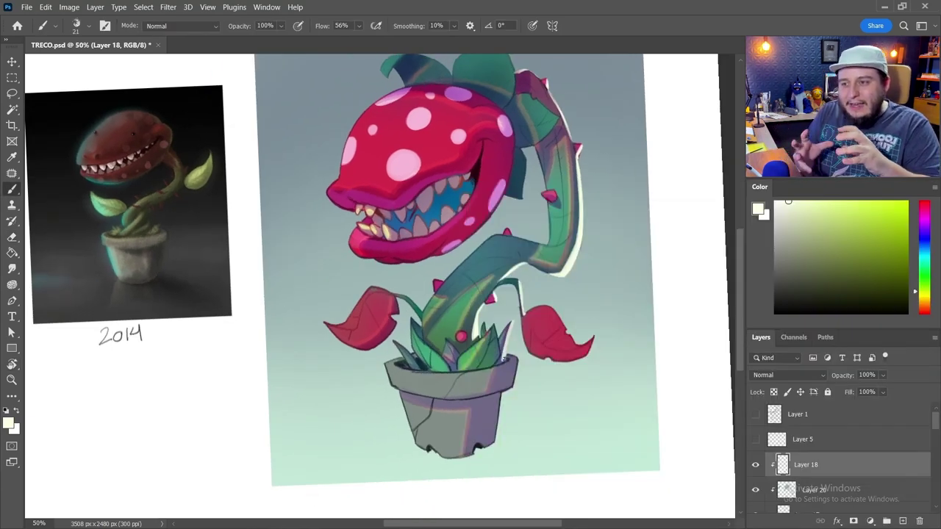
pyautogui.moveTo(526, 171); pyautogui.dragTo(515, 239)
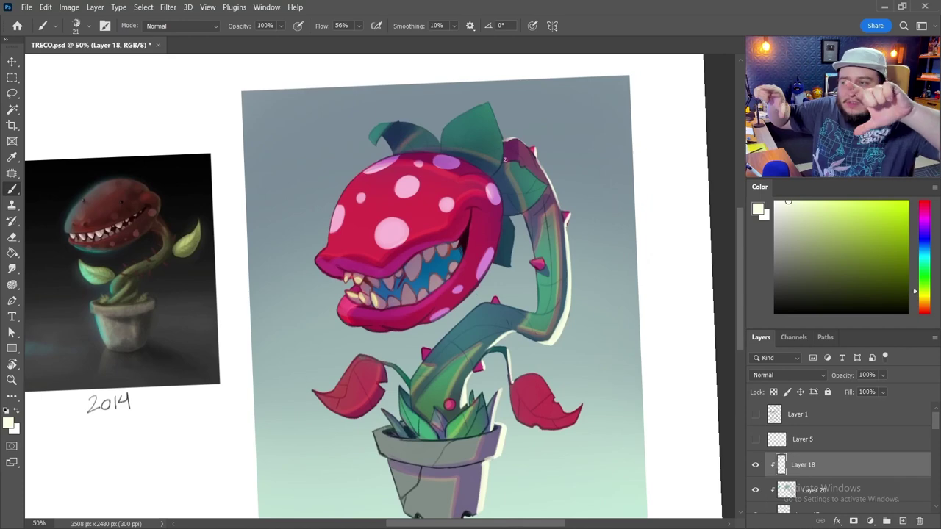
# Add and trim near-white rim light on the pot's side, the leaves behind the head, the red leaf and the lower lip.
pyautogui.press('r')
pyautogui.moveTo(508, 276); pyautogui.dragTo(574, 295)
pyautogui.press('e')
pyautogui.press('b')
pyautogui.moveTo(566, 236); pyautogui.dragTo(581, 253)
pyautogui.press('e')
pyautogui.press('b')
pyautogui.moveTo(572, 196)
pyautogui.mouseDown()
pyautogui.moveTo(566, 231)
pyautogui.moveTo(366, 142)
pyautogui.mouseUp()
pyautogui.press('r')
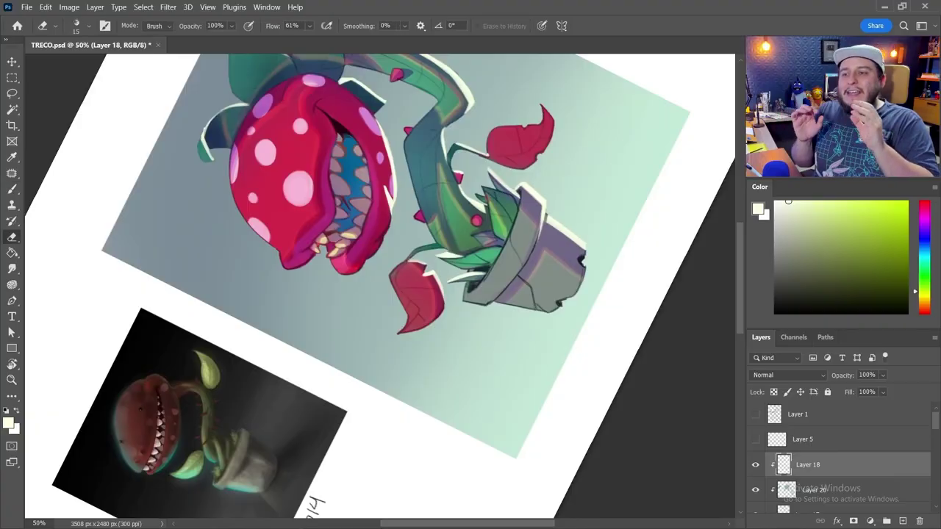
pyautogui.press('Escape')
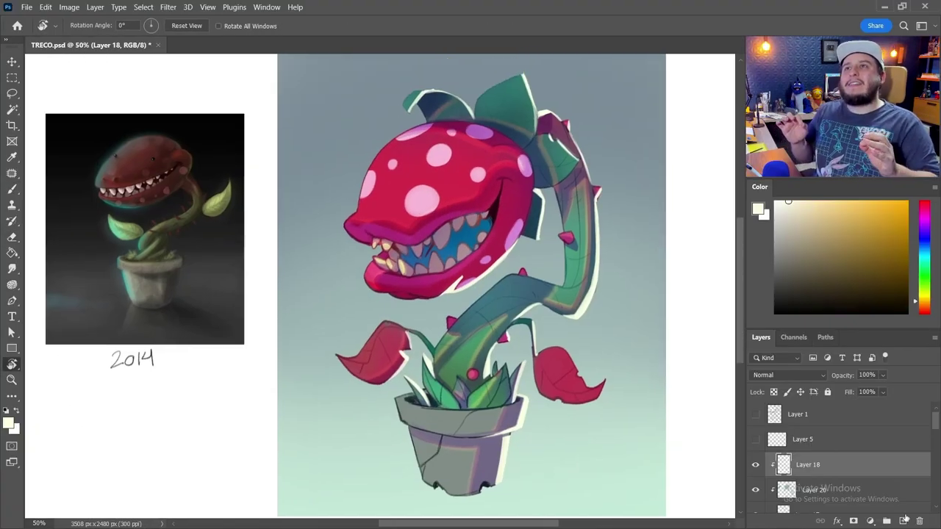
# Choose a light blue-violet colour and set Layer 21, clipped above Layer 18, to Color Dodge.
pyautogui.click(925, 240)
pyautogui.click(828, 209)
pyautogui.click(788, 375)
pyautogui.click(781, 334)
# Shift Layer 18's rim light with Hue/Saturation to Hue +112 and Lightness +22.
pyautogui.click(802, 488)
pyautogui.hotkey('ctrl', 'u')
pyautogui.moveTo(711, 273); pyautogui.dragTo(716, 273)
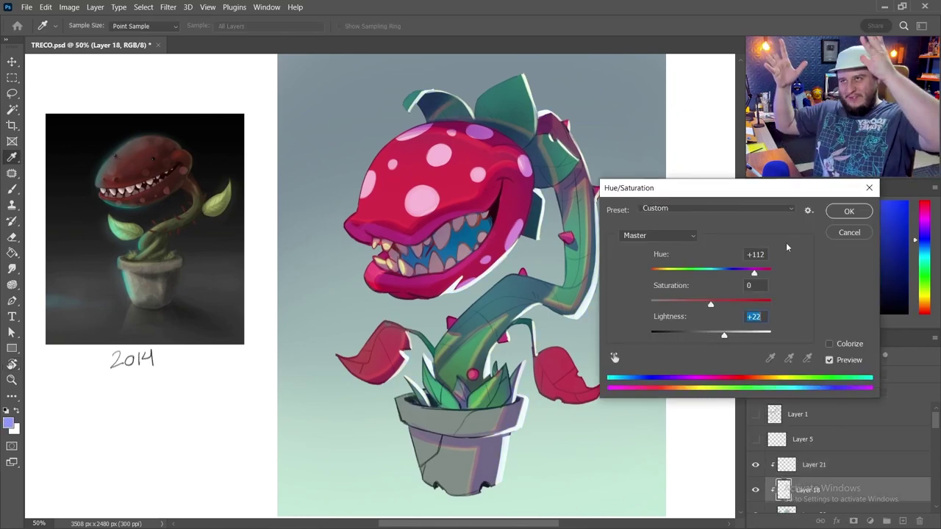
pyautogui.click(849, 211)
# Save the file and paint a saturated blue glow along the rim light of the stem, leaves and pot on Layer 21.
pyautogui.click(814, 464)
pyautogui.hotkey('ctrl', 's')
pyautogui.rightClick(514, 345)
pyautogui.click(880, 201)
pyautogui.press('e')
pyautogui.rightClick(588, 368)
pyautogui.doubleClick(588, 367)
pyautogui.press('b')
pyautogui.moveTo(404, 357); pyautogui.dragTo(387, 380)
pyautogui.moveTo(502, 437); pyautogui.dragTo(495, 483)
pyautogui.press('e')
pyautogui.press('b')
pyautogui.moveTo(590, 286); pyautogui.dragTo(564, 314)
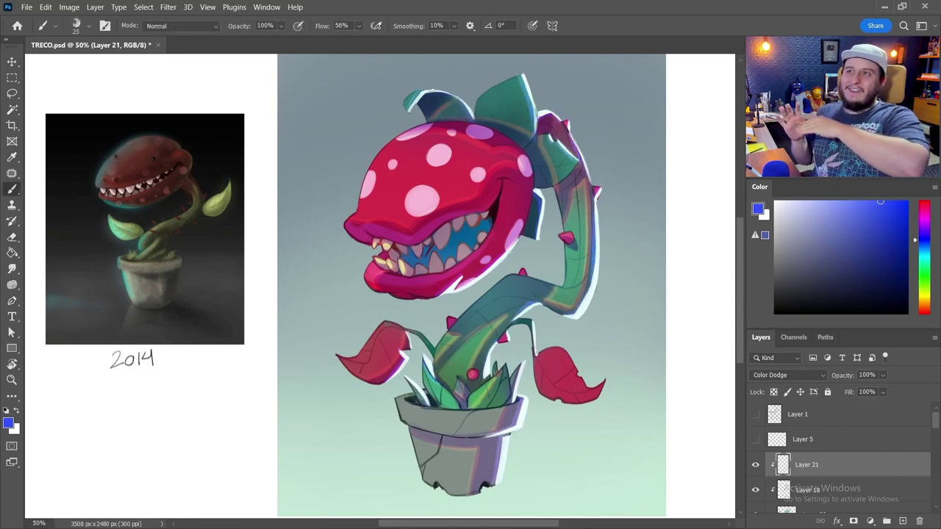
# Add Layer 22 and brush soft red light over the lower red leaves and bright green light over the leaves behind the head.
pyautogui.hotkey('ctrl', 'shift', 'alt', 'n')
pyautogui.keyDown('alt'); pyautogui.click(452, 211); pyautogui.keyUp('alt')
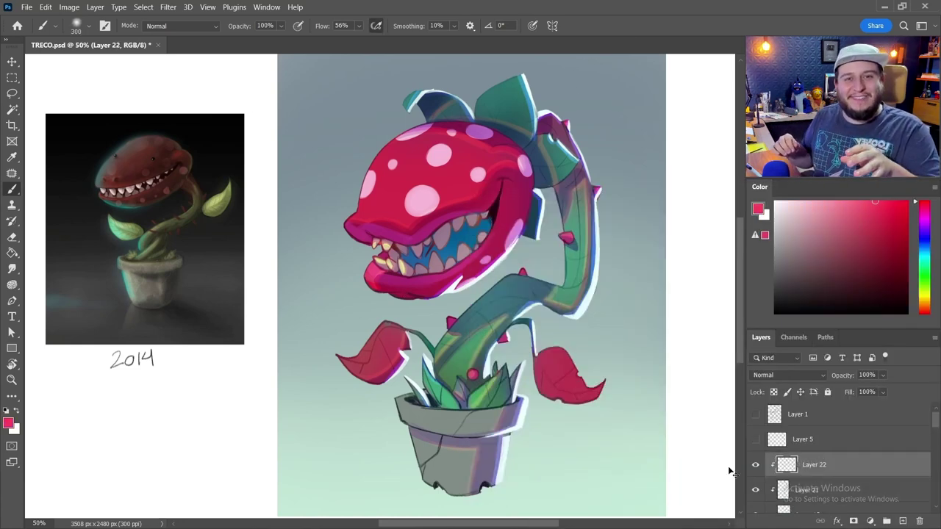
pyautogui.click(924, 267)
pyautogui.click(880, 228)
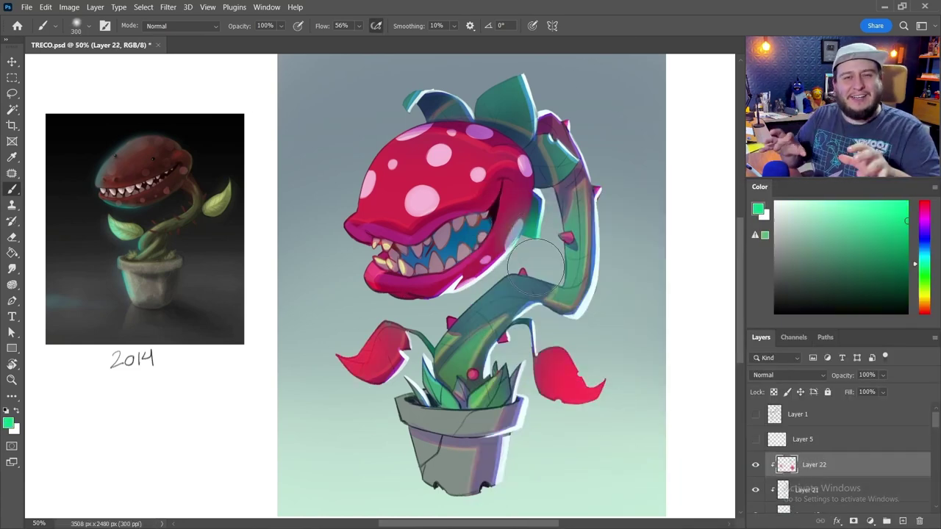
pyautogui.press('e')
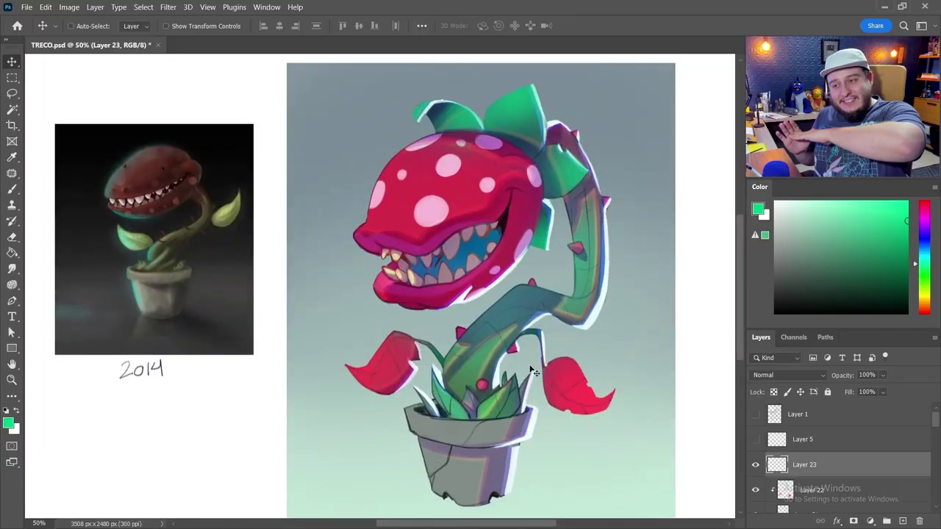
# Set Layer 24 to Multiply and paint soft shadows over the stem base and a lassoed area of the upper stem.
pyautogui.hotkey('ctrl', '+')
pyautogui.scroll(1, 790, 462)
pyautogui.click(793, 457)
pyautogui.press('b')
pyautogui.keyDown('alt'); pyautogui.click(501, 388); pyautogui.keyUp('alt')
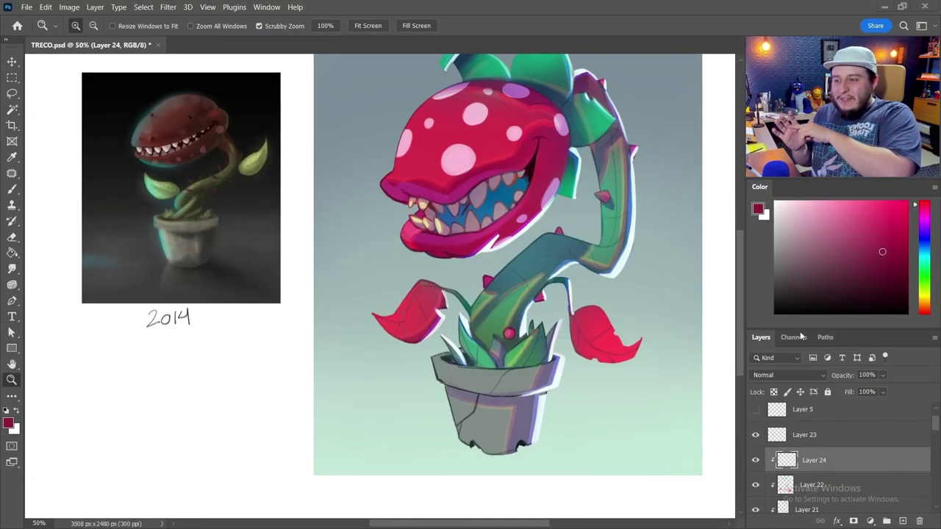
pyautogui.click(786, 375)
pyautogui.click(791, 258)
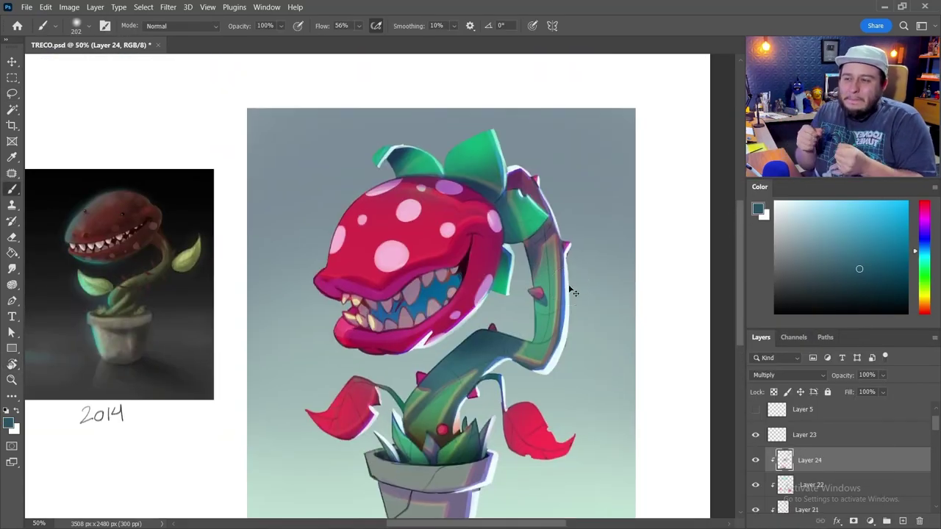
pyautogui.press('l')
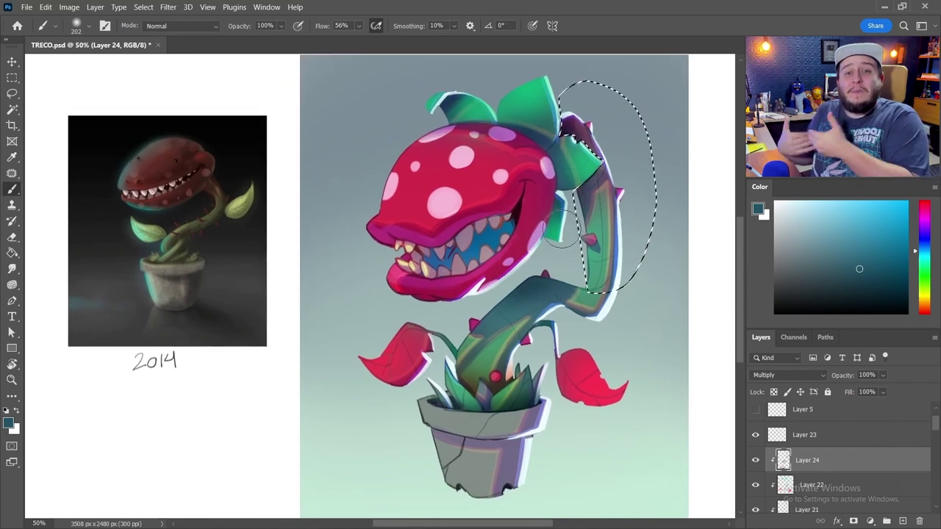
pyautogui.hotkey('ctrl', 'd')
# Lasso the mouth interior and darken it with soft teal shading on Layer 25 set to Multiply.
pyautogui.press('l')
pyautogui.moveTo(537, 189); pyautogui.dragTo(521, 183)
pyautogui.press('b')
pyautogui.rightClick(466, 180)
pyautogui.click(779, 389)
pyautogui.press('e')
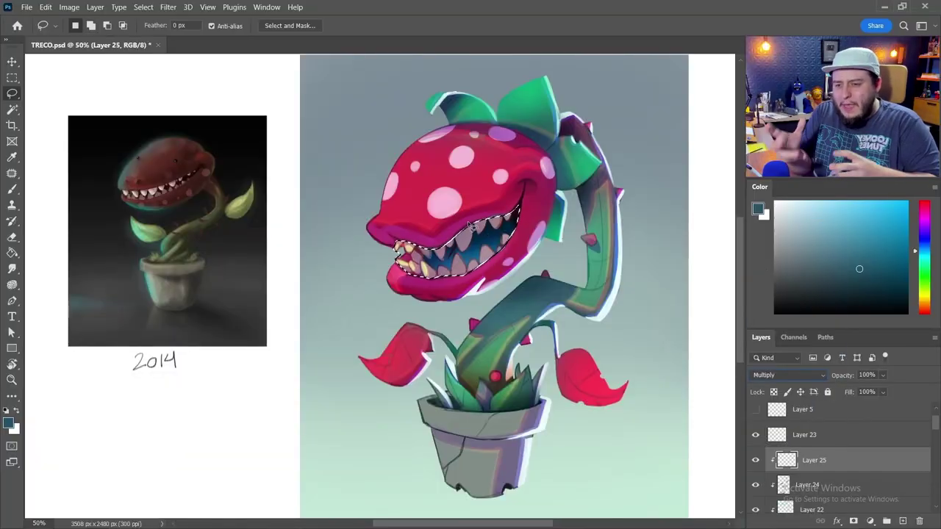
pyautogui.press('b')
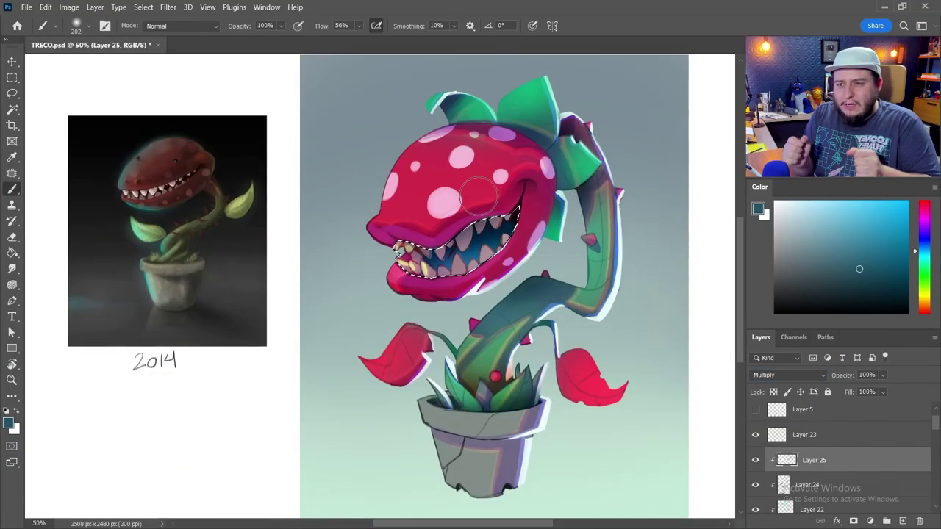
# Repaint the teeth in grey-violet on Layer 26, lock its transparent pixels and sample a green from the stem.
pyautogui.rightClick(453, 393)
pyautogui.click(787, 414)
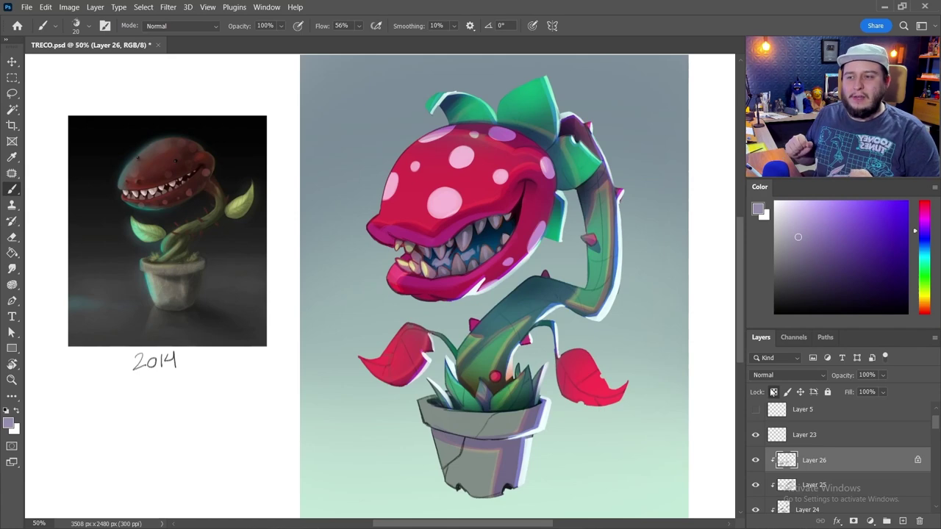
pyautogui.click(776, 397)
pyautogui.keyDown('alt'); pyautogui.click(434, 262); pyautogui.keyUp('alt')
pyautogui.keyDown('alt'); pyautogui.click(480, 358); pyautogui.keyUp('alt')
# Add Layer 27 and paint darker thorns, a dark pot opening, veins on the leaves and lighter green strokes on the stem.
pyautogui.hotkey('ctrl', 'shift', 'alt', 'n')
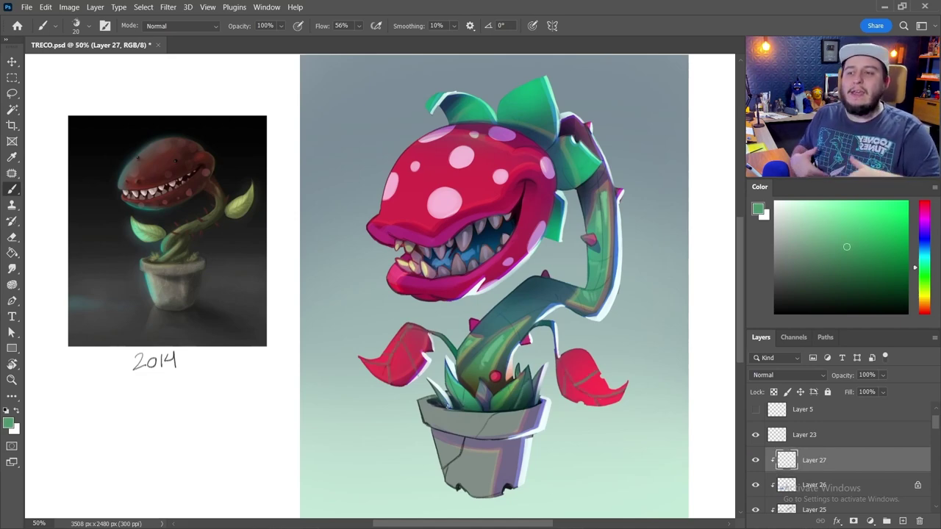
pyautogui.keyDown('alt'); pyautogui.click(522, 211); pyautogui.keyUp('alt')
pyautogui.moveTo(436, 401); pyautogui.dragTo(454, 404)
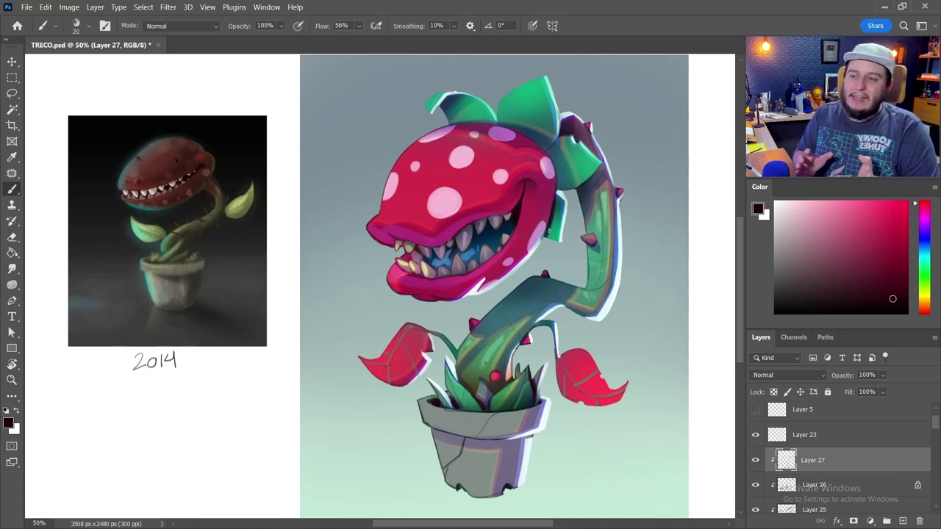
pyautogui.keyDown('alt'); pyautogui.click(544, 77); pyautogui.keyUp('alt')
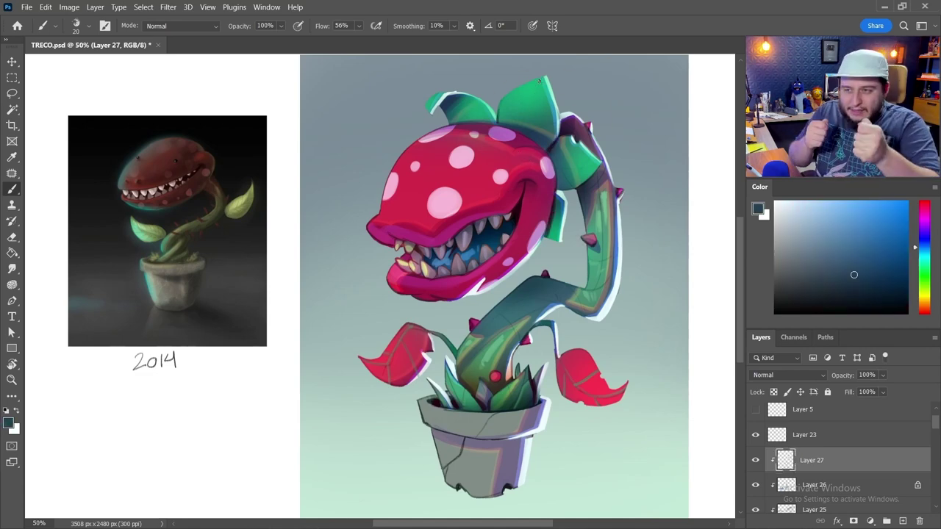
pyautogui.keyDown('alt'); pyautogui.click(488, 348); pyautogui.keyUp('alt')
pyautogui.moveTo(496, 342); pyautogui.dragTo(469, 373)
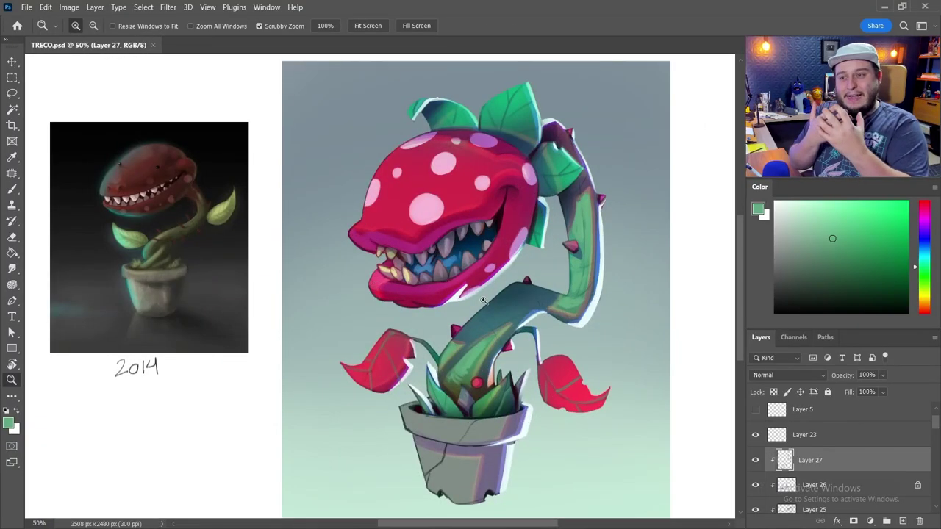
# Add a clipped layer above Layer 27 and paint pink highlights on the lips and softer spots on the head.
pyautogui.press('b')
pyautogui.keyDown('alt'); pyautogui.click(447, 247); pyautogui.keyUp('alt')
pyautogui.click(903, 522)
pyautogui.keyDown('alt'); pyautogui.click(813, 472); pyautogui.keyUp('alt')
pyautogui.rightClick(530, 214)
pyautogui.keyDown('alt'); pyautogui.click(452, 257); pyautogui.keyUp('alt')
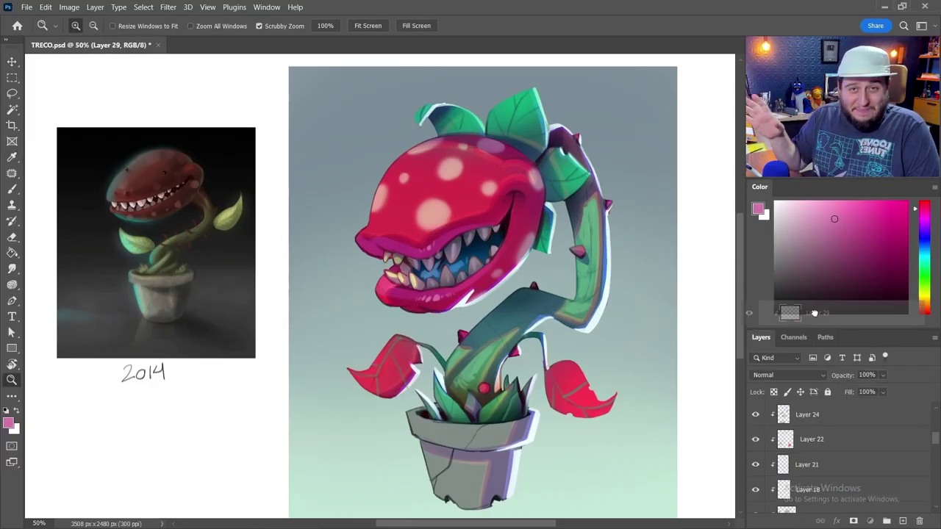
# Set Layer 29 to Color Dodge and brush a soft red glow on the head and a green glow over the leaves and pot.
pyautogui.click(788, 375)
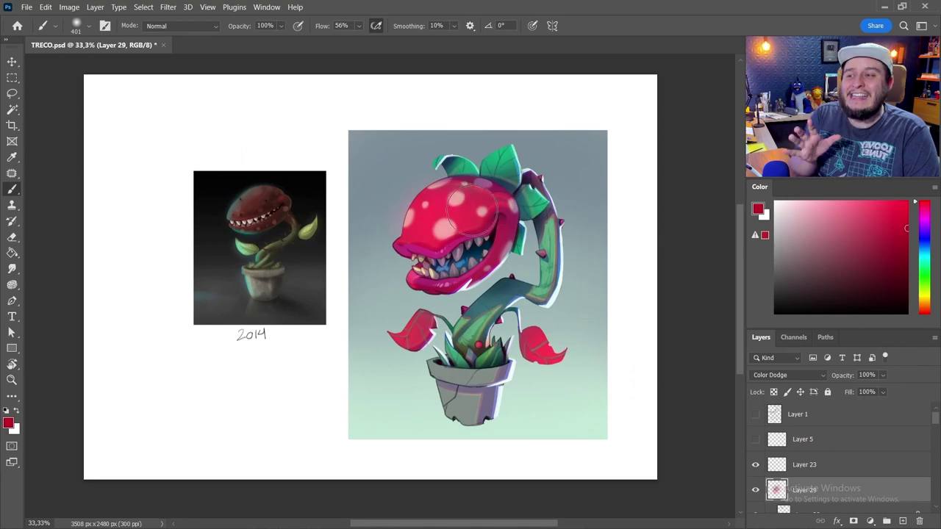
pyautogui.keyDown('alt'); pyautogui.click(489, 158); pyautogui.keyUp('alt')
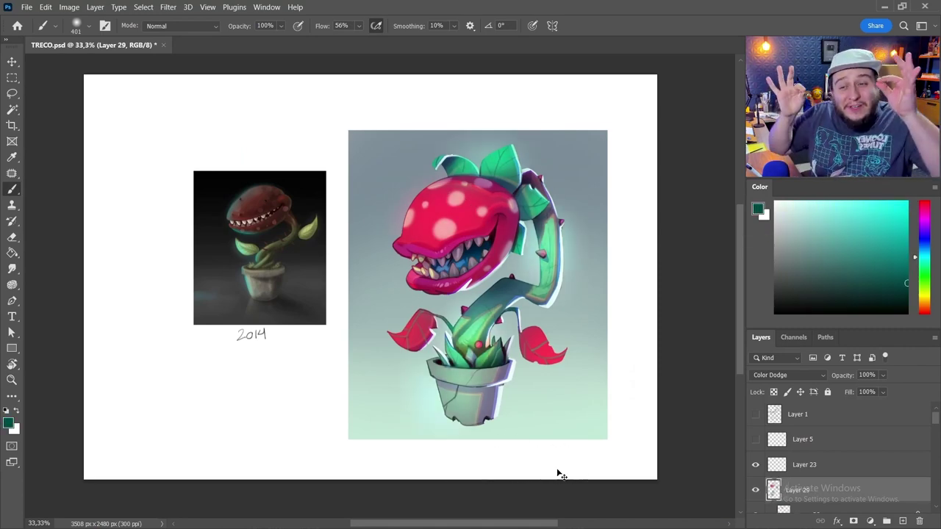
pyautogui.hotkey('ctrl', 'u')
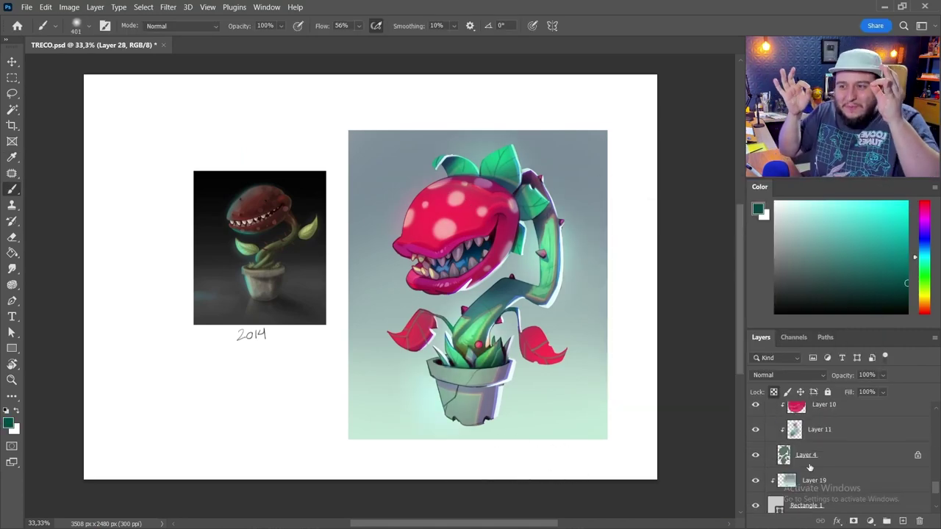
# Cast the plant's shadow onto the floor on Layer 30 at 48% opacity and save the file.
pyautogui.rightClick(816, 439)
pyautogui.click(731, 267)
pyautogui.click(883, 375)
pyautogui.moveTo(897, 392); pyautogui.dragTo(880, 392)
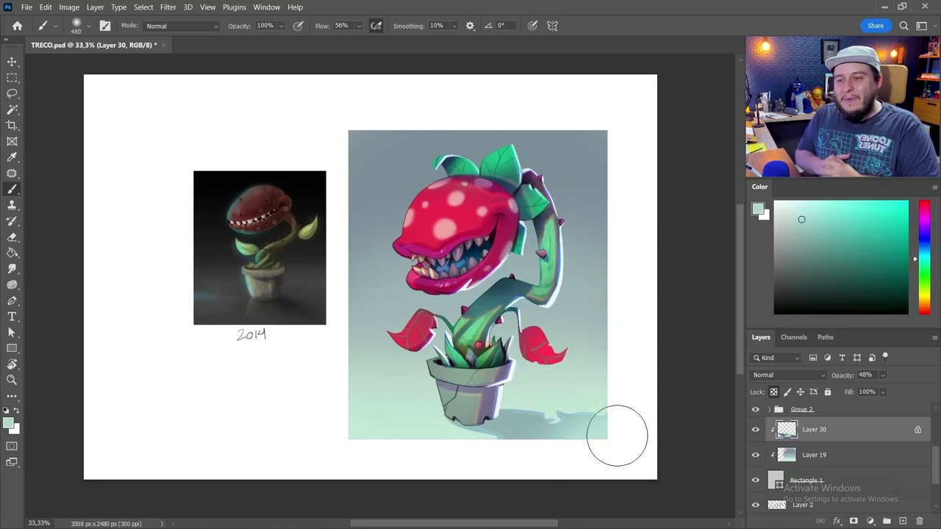
pyautogui.hotkey('ctrl', 's')
# Sample the head's pink-red and brush a soft glow of it over the head on the clipped Layer 31.
pyautogui.keyDown('alt'); pyautogui.click(427, 225); pyautogui.keyUp('alt')
pyautogui.scroll(3, 877, 471)
pyautogui.click(877, 465)
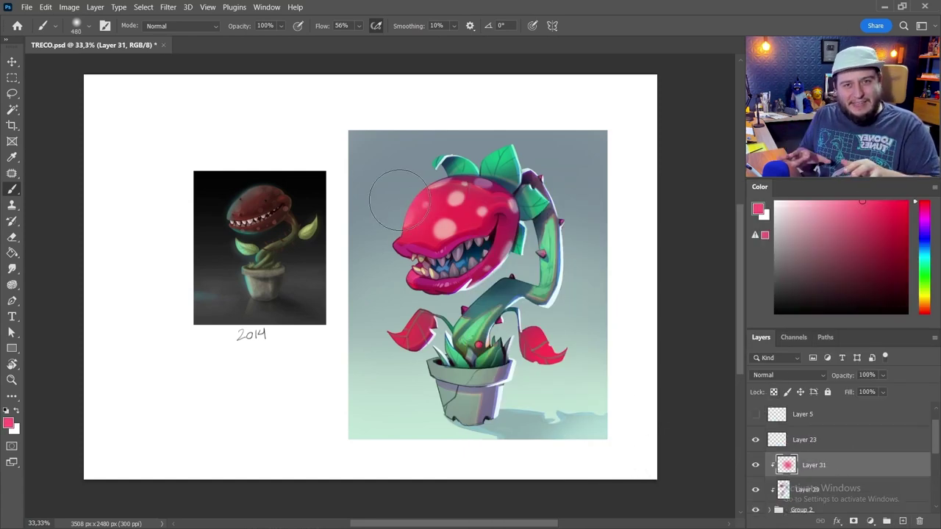
pyautogui.hotkey('ctrl', 'space')
pyautogui.keyDown('ctrl'); pyautogui.click(391, 234); pyautogui.keyUp('ctrl')
# Move Layer 31 between Layer 13 and Layer 14 and refine its soft red glow on the head.
pyautogui.moveTo(803, 466); pyautogui.dragTo(802, 499)
pyautogui.scroll(-2, 810, 457)
pyautogui.moveTo(812, 443); pyautogui.dragTo(839, 441)
pyautogui.hotkey('alt', 'space')
pyautogui.keyDown('alt'); pyautogui.click(547, 318); pyautogui.keyUp('alt')
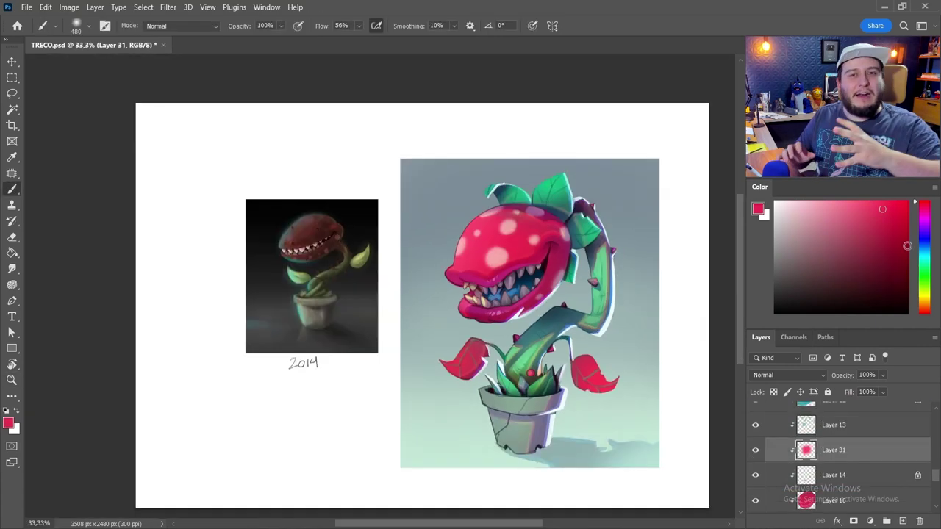
pyautogui.press('e')
pyautogui.press('z')
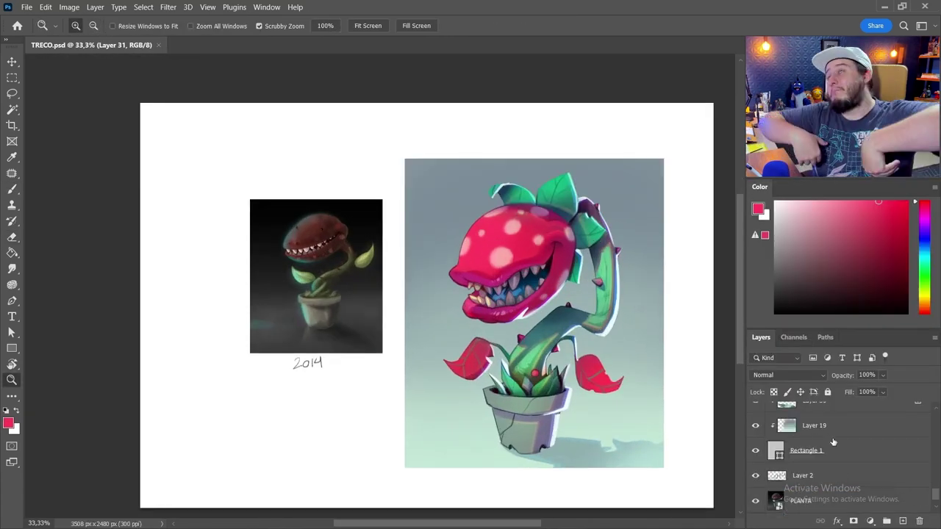
# Darken the upper backdrop with dark blue on Layer 32, using a soft brush at 800 px and 1500 px with 16% flow.
pyautogui.press('b')
pyautogui.rightClick(597, 214)
pyautogui.doubleClick(585, 196)
pyautogui.write('800')
pyautogui.press('Return')
pyautogui.moveTo(456, 176); pyautogui.dragTo(625, 180)
pyautogui.rightClick(591, 196)
pyautogui.write('1500')
pyautogui.click(359, 26)
pyautogui.moveTo(585, 217); pyautogui.dragTo(547, 209)
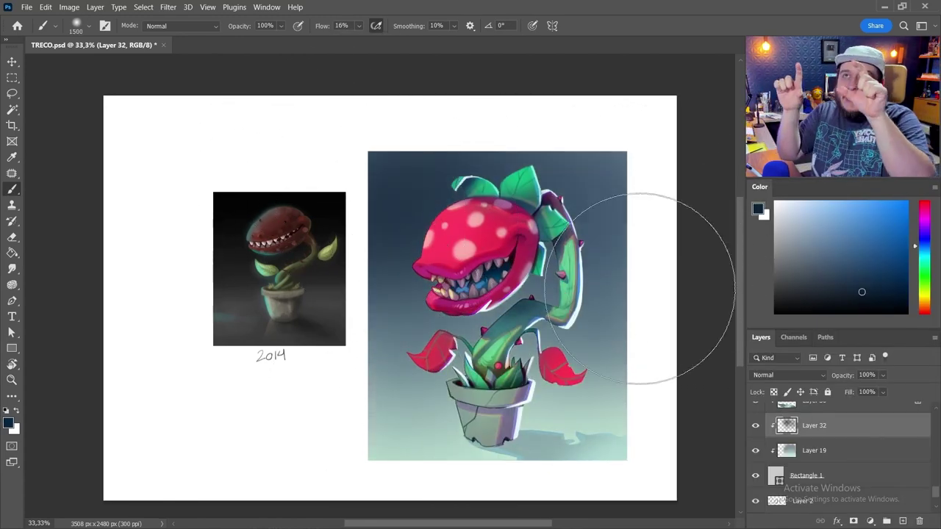
pyautogui.moveTo(680, 299); pyautogui.dragTo(642, 286)
# Adjust Layer 32's dark blue backdrop shading with Hue/Saturation to about Hue +6 and Lightness +12.
pyautogui.hotkey('ctrl', 'u')
pyautogui.moveTo(711, 273)
pyautogui.mouseDown()
pyautogui.moveTo(731, 272)
pyautogui.moveTo(709, 273)
pyautogui.mouseUp()
pyautogui.moveTo(711, 335); pyautogui.dragTo(719, 336)
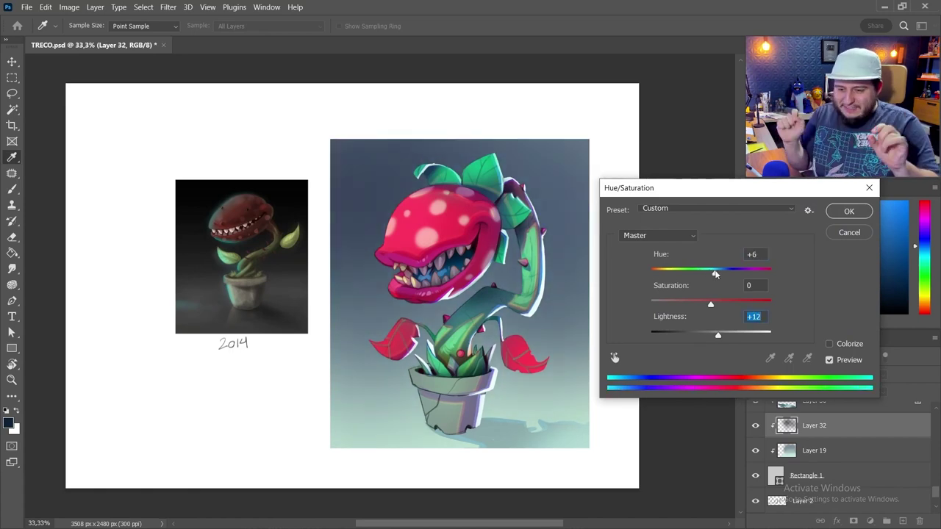
pyautogui.press('Return')
# Add Layer 33 between Layer 23 and Layer 29 and choose the Splerdge brush at 18 px with a medium blue.
pyautogui.press('z')
pyautogui.click(464, 255)
pyautogui.keyDown('alt'); pyautogui.click(466, 311); pyautogui.keyUp('alt')
pyautogui.click(464, 329)
pyautogui.click(903, 521)
pyautogui.moveTo(802, 426)
pyautogui.mouseDown()
pyautogui.moveTo(802, 382)
pyautogui.moveTo(823, 437)
pyautogui.moveTo(823, 427)
pyautogui.mouseUp()
pyautogui.press('b')
pyautogui.rightClick(544, 317)
pyautogui.click(680, 456)
pyautogui.click(616, 40)
pyautogui.moveTo(881, 245); pyautogui.dragTo(869, 244)
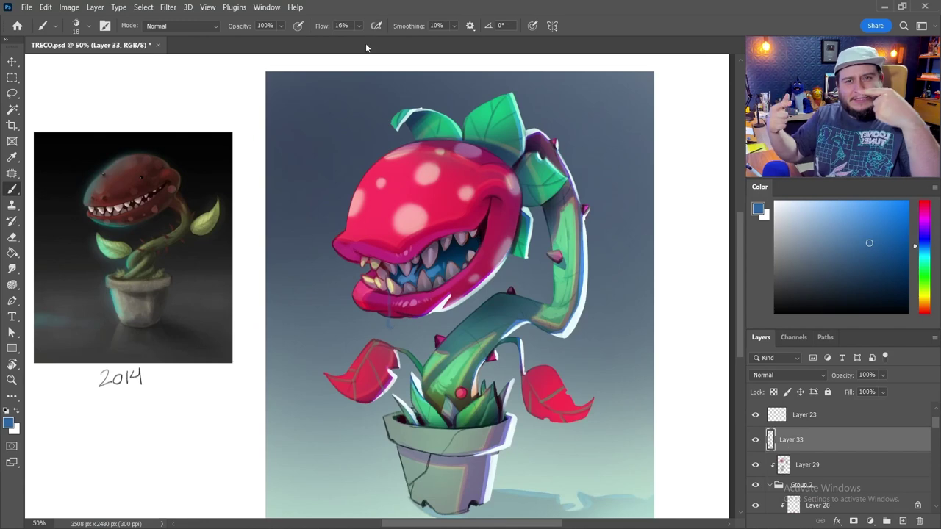
# Draw dark blue outlines of drool dripping from the lower lip and the mouth corner, with the brush flow at 83%.
pyautogui.moveTo(399, 297); pyautogui.dragTo(392, 316)
pyautogui.press('e')
pyautogui.press('b')
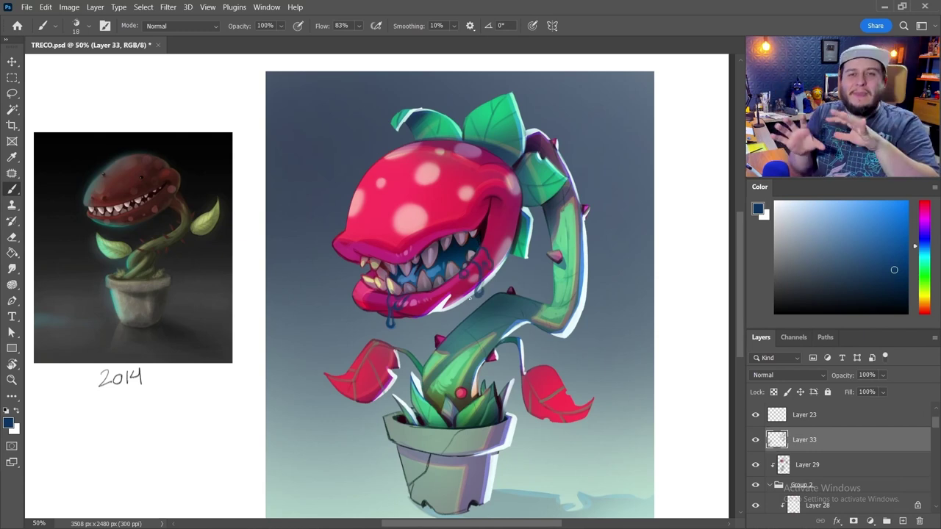
# Fill the drool strands with purple and magenta sampled from the plant and add a falling droplet beneath the lower lip.
pyautogui.moveTo(388, 431); pyautogui.dragTo(395, 408)
pyautogui.keyDown('ctrl'); pyautogui.click(382, 295); pyautogui.keyUp('ctrl')
pyautogui.keyDown('ctrl'); pyautogui.click(427, 291); pyautogui.keyUp('ctrl')
pyautogui.keyDown('alt'); pyautogui.click(394, 180); pyautogui.keyUp('alt')
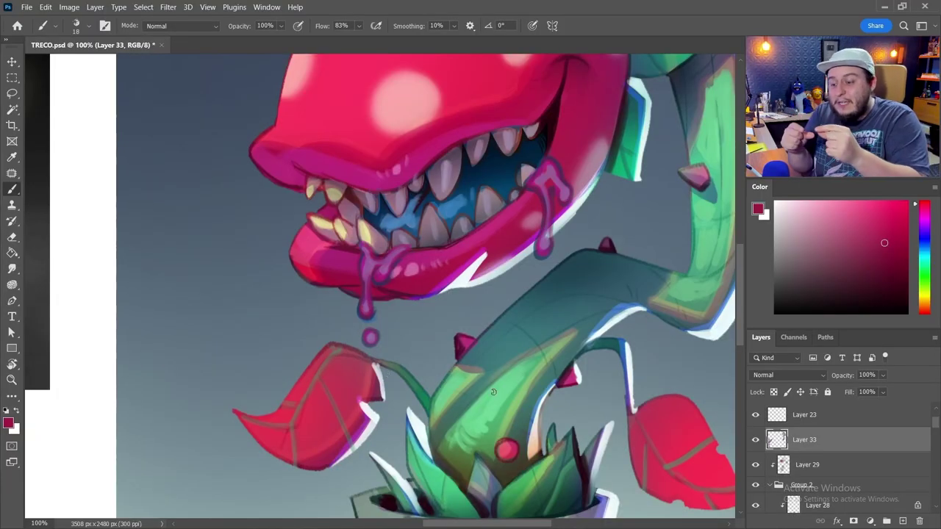
pyautogui.keyDown('alt'); pyautogui.click(375, 415); pyautogui.keyUp('alt')
# Paint white and lilac highlights on the drool strands and the falling droplet with a 7 px brush.
pyautogui.rightClick(379, 334)
pyautogui.moveTo(373, 306); pyautogui.dragTo(369, 320)
pyautogui.moveTo(375, 329); pyautogui.dragTo(375, 343)
pyautogui.rightClick(379, 336)
pyautogui.moveTo(530, 211); pyautogui.dragTo(528, 211)
pyautogui.moveTo(376, 330); pyautogui.dragTo(374, 344)
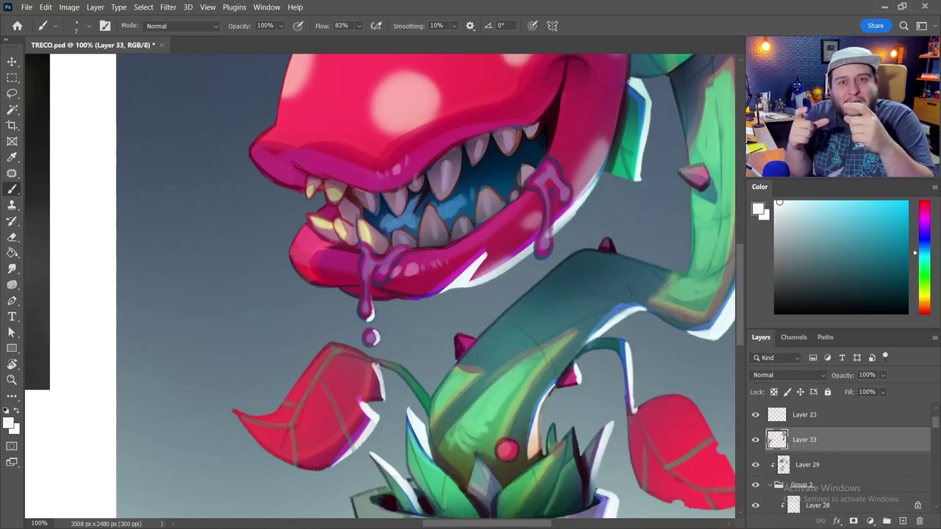
pyautogui.keyDown('alt'); pyautogui.click(544, 181); pyautogui.keyUp('alt')
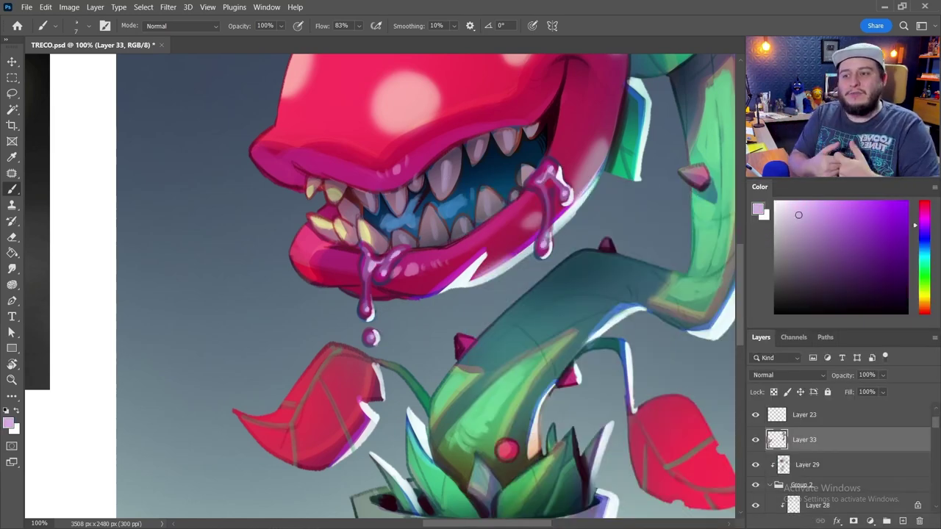
# Sample the backdrop's blue-grey and touch up the drool strands with a 14 px brush.
pyautogui.press('z')
pyautogui.moveTo(522, 245)
pyautogui.mouseDown()
pyautogui.moveTo(471, 247)
pyautogui.moveTo(536, 271)
pyautogui.mouseUp()
pyautogui.press('b')
pyautogui.keyDown('alt'); pyautogui.click(450, 310); pyautogui.keyUp('alt')
pyautogui.rightClick(466, 294)
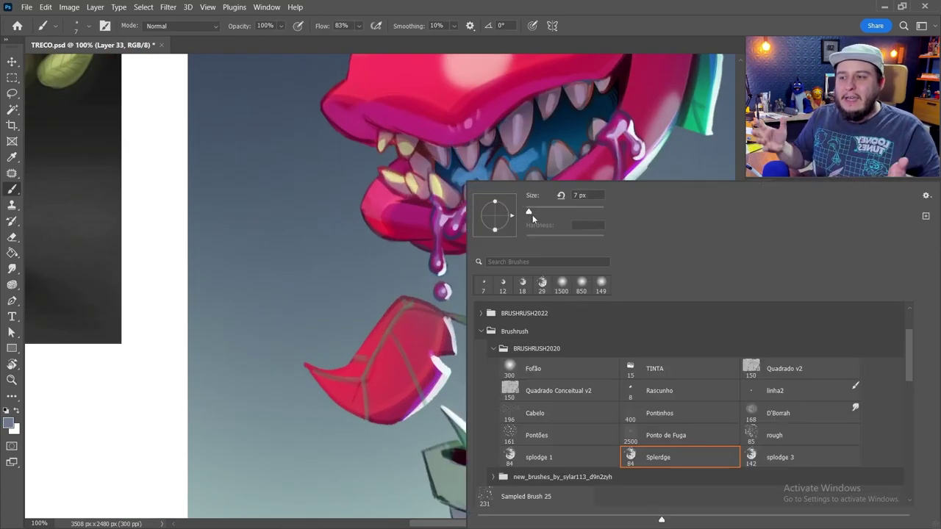
pyautogui.moveTo(526, 211); pyautogui.dragTo(528, 211)
pyautogui.rightClick(471, 324)
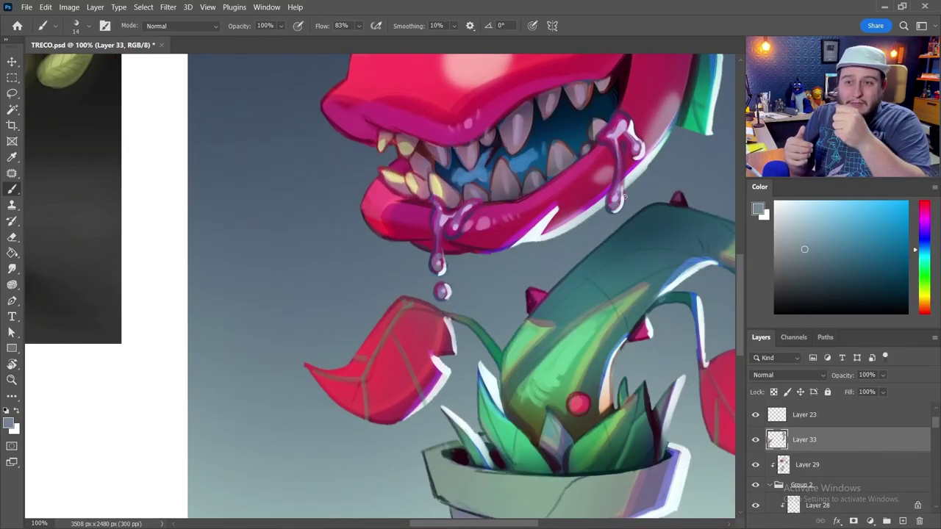